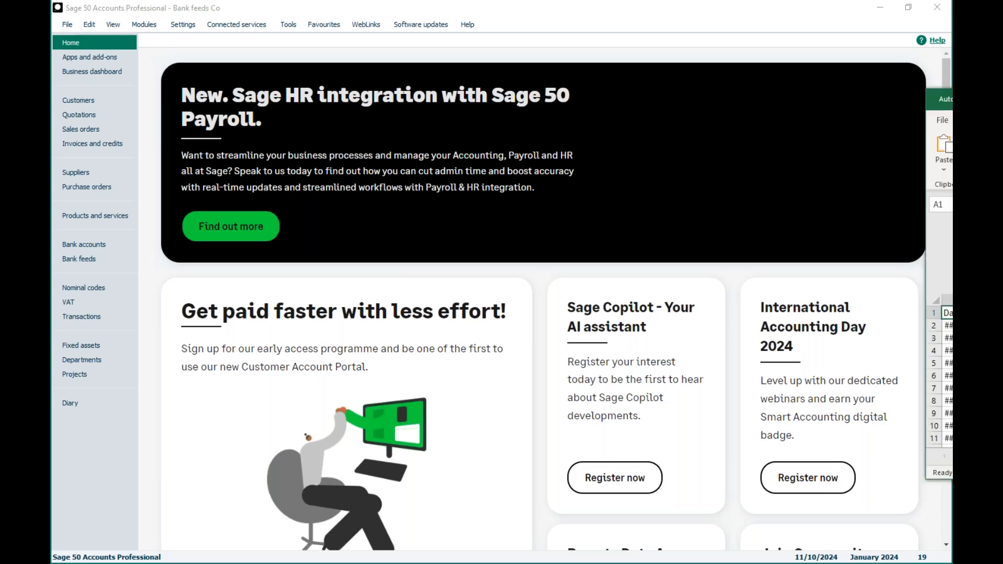
# Step: Maximise the Bank transactions import.csv workbook and autofit the widths of all its columns
pyautogui.moveTo(660, 183); pyautogui.dragTo(471, 110)
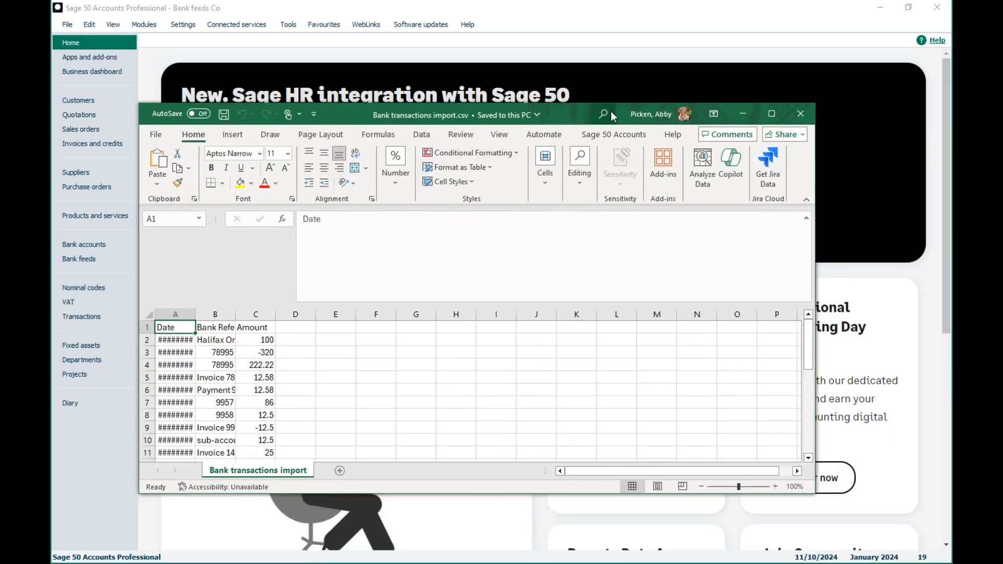
pyautogui.doubleClick(578, 110)
pyautogui.click(60, 211)
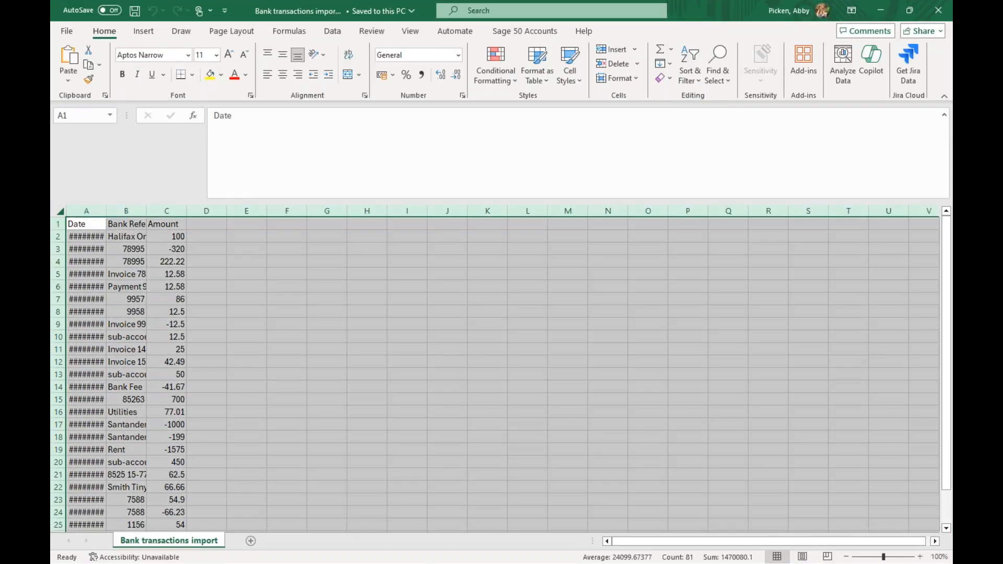
pyautogui.doubleClick(106, 210)
pyautogui.click(262, 287)
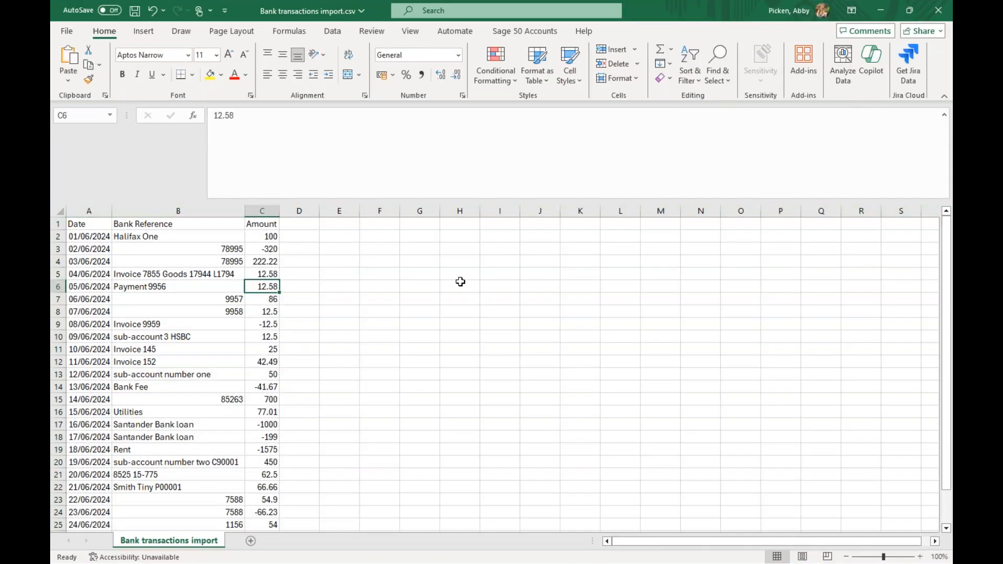
# Step: Look through the date, bank reference and amount rows of the CSV file and close Excel
pyautogui.scroll(-1, 460, 282)
pyautogui.scroll(-1, 461, 282)
pyautogui.scroll(2, 456, 283)
pyautogui.click(356, 285)
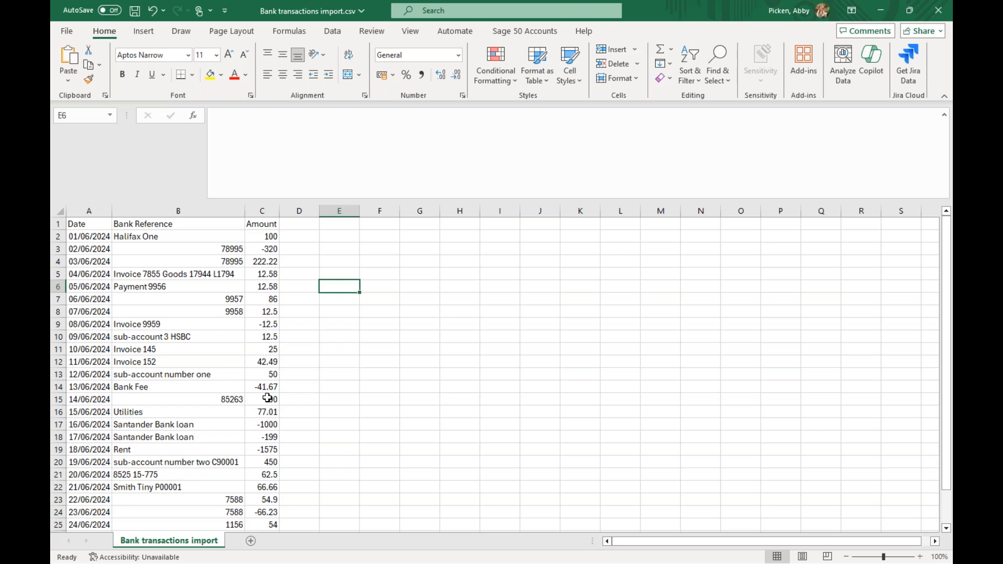
pyautogui.click(937, 12)
pyautogui.click(541, 304)
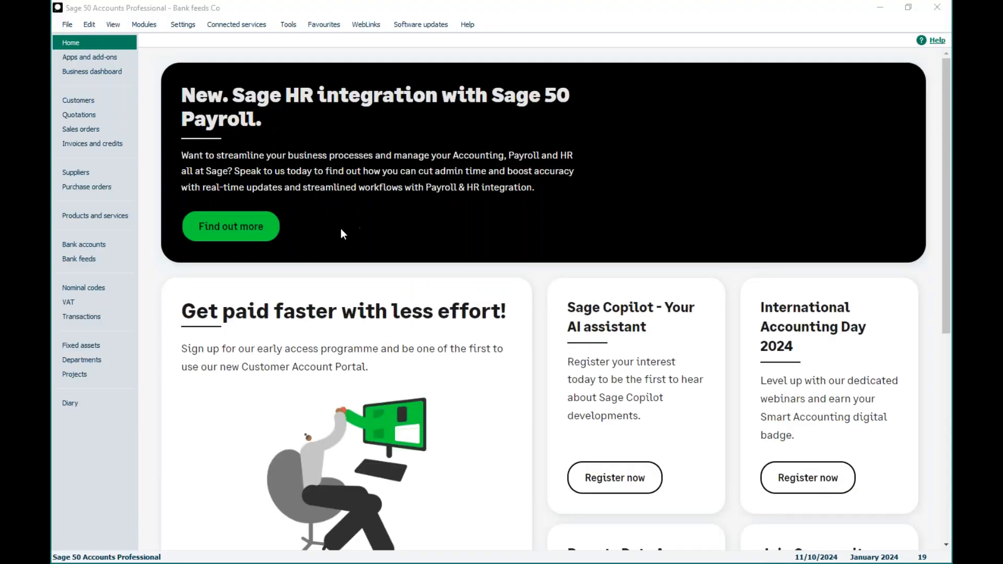
# Step: Open Bank feeds in Sage 50 Accounts and start a manual statement import for account 1210, Bank Deposit Account
pyautogui.click(66, 264)
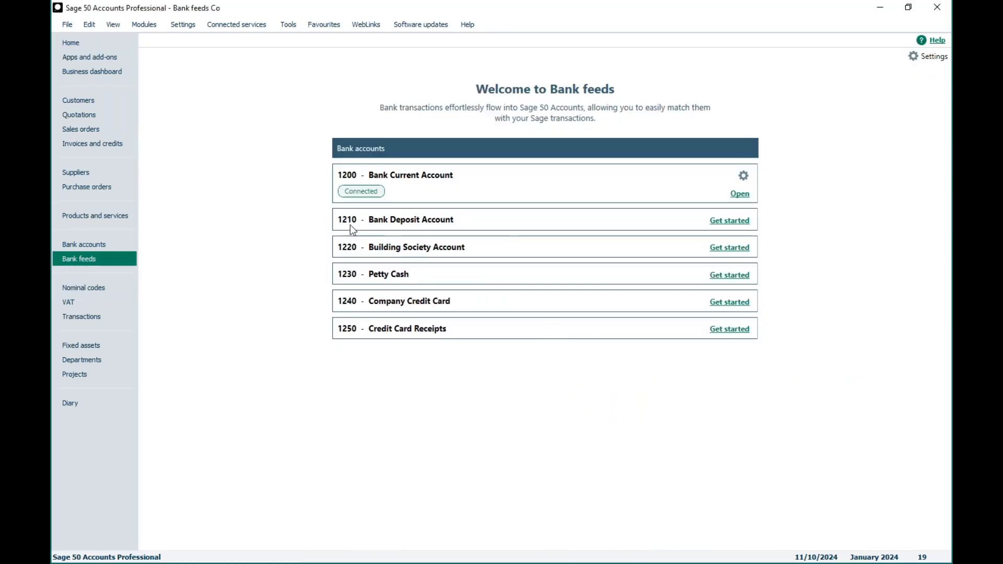
pyautogui.click(726, 225)
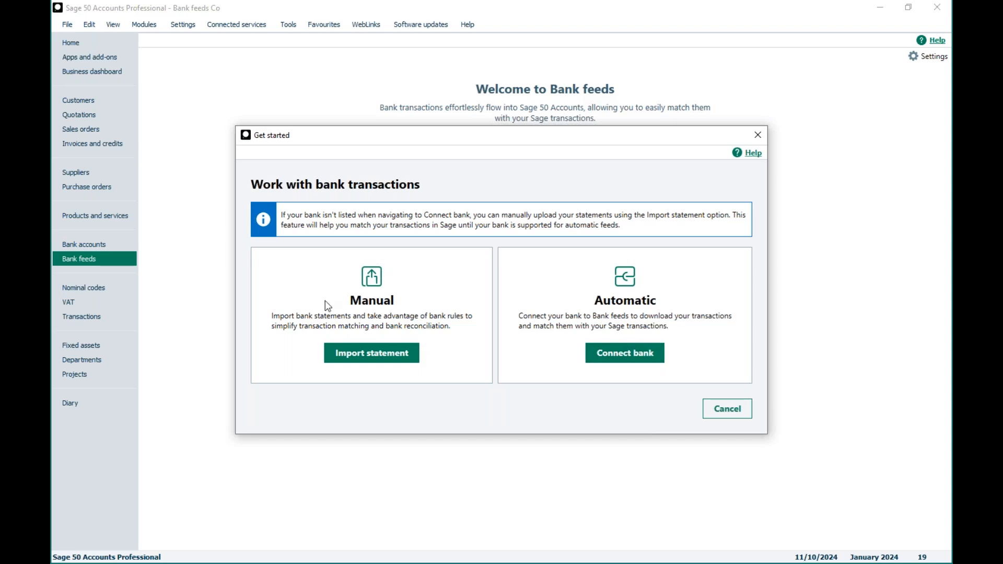
pyautogui.click(373, 358)
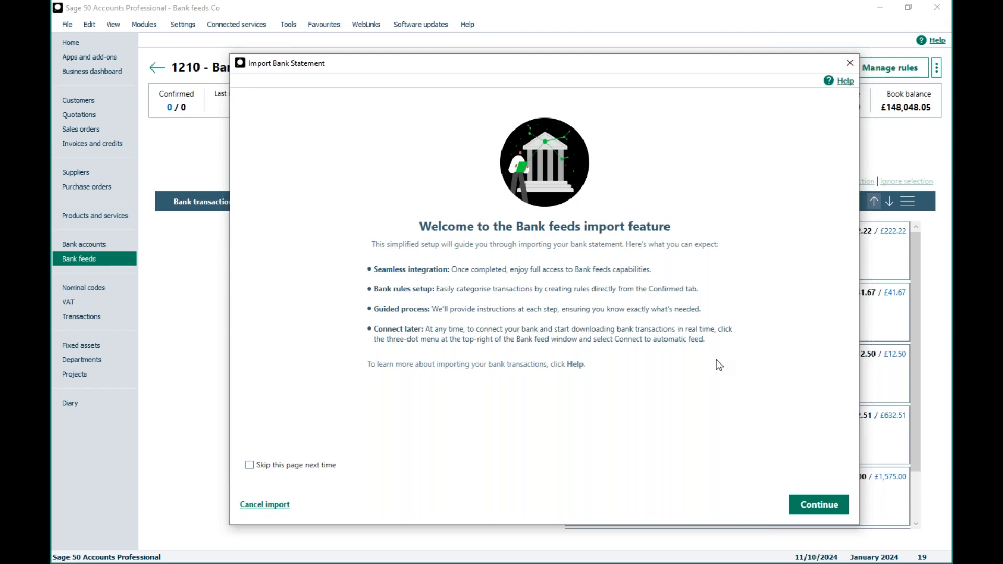
pyautogui.click(808, 505)
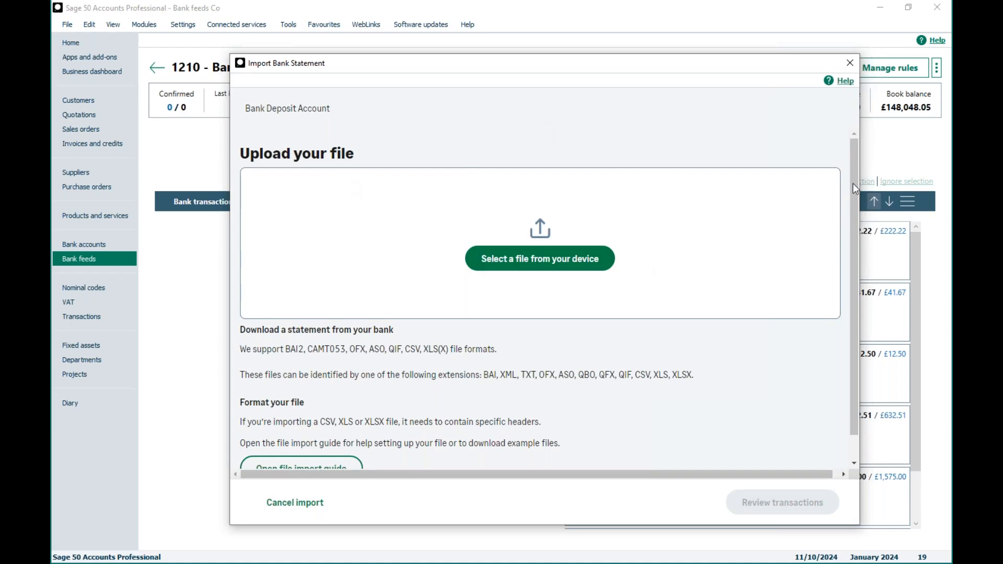
# Step: View the file import guide for the supported statement formats and close it
pyautogui.scroll(-1, 855, 195)
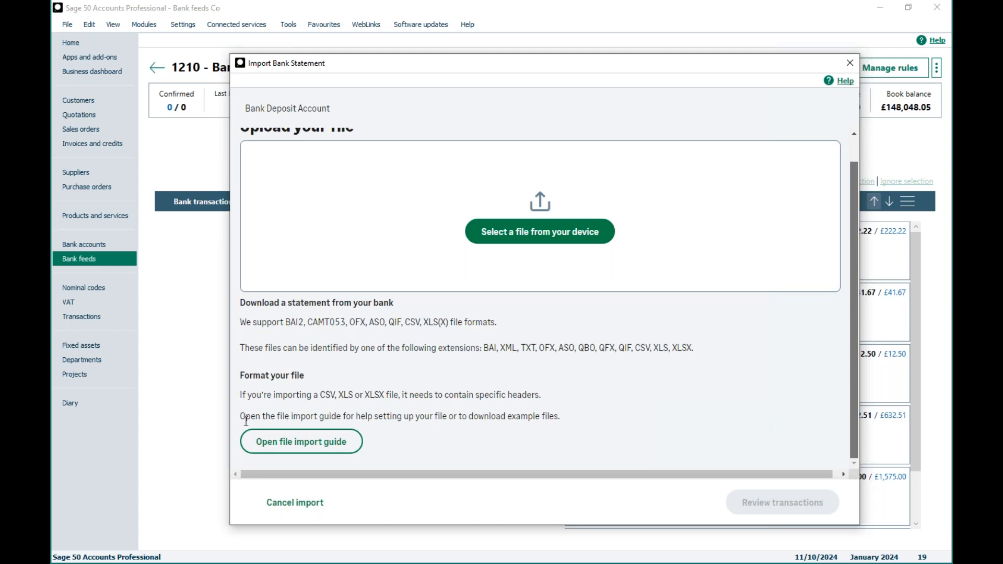
pyautogui.click(259, 442)
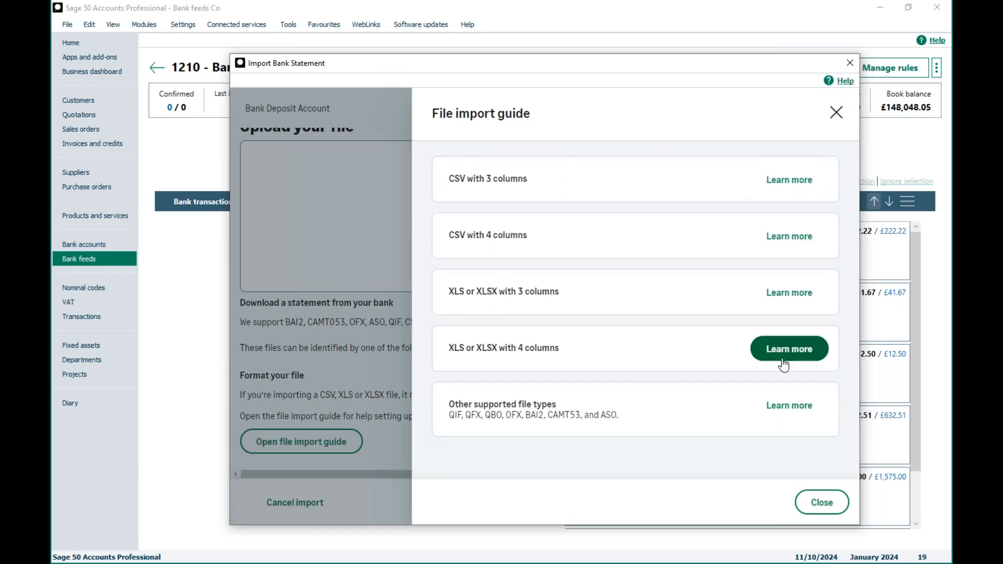
pyautogui.click(837, 112)
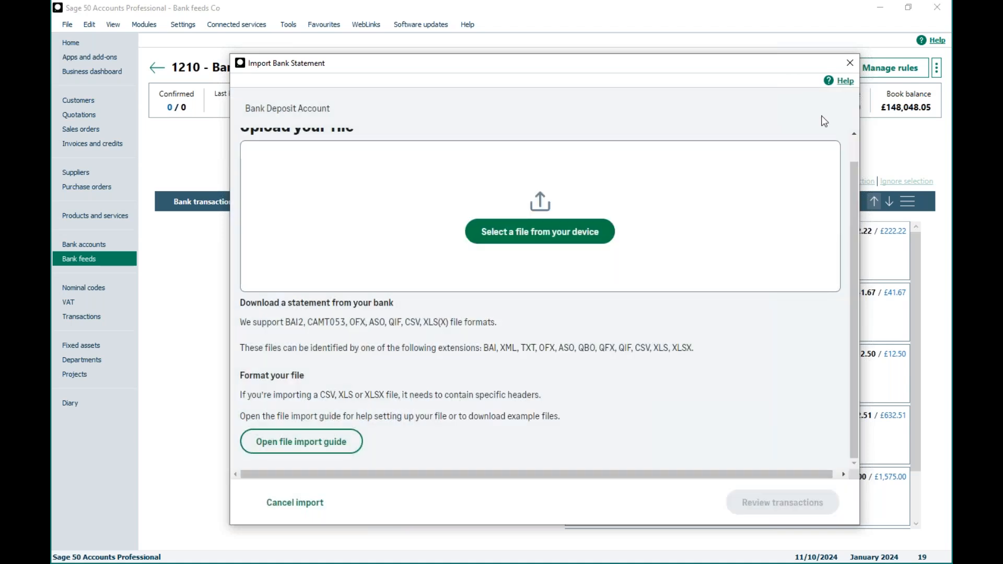
# Step: Upload Bank transactions import.csv from the Bank feed import folder under Desktop, Demonstration, and proceed to review its transactions
pyautogui.click(551, 232)
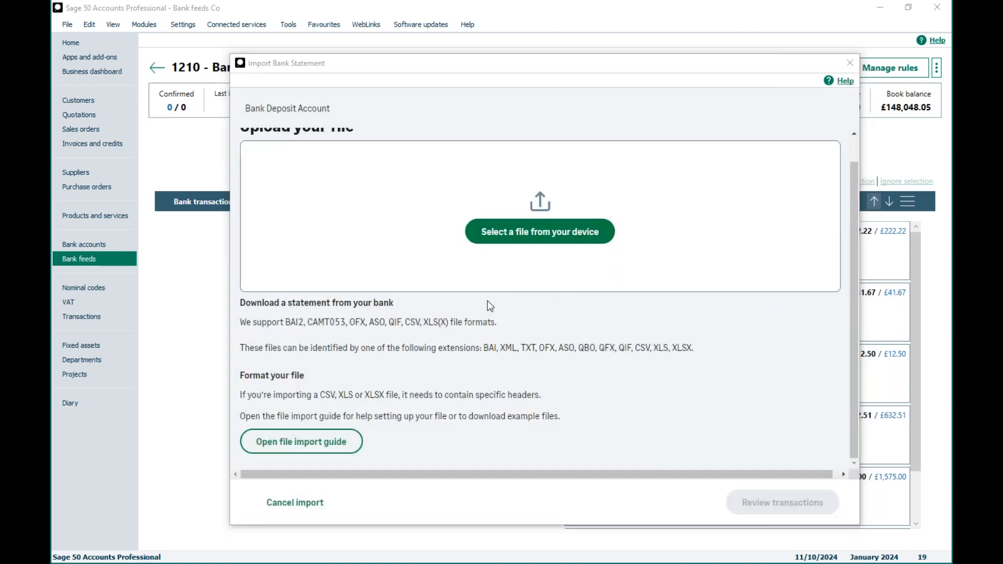
pyautogui.click(280, 166)
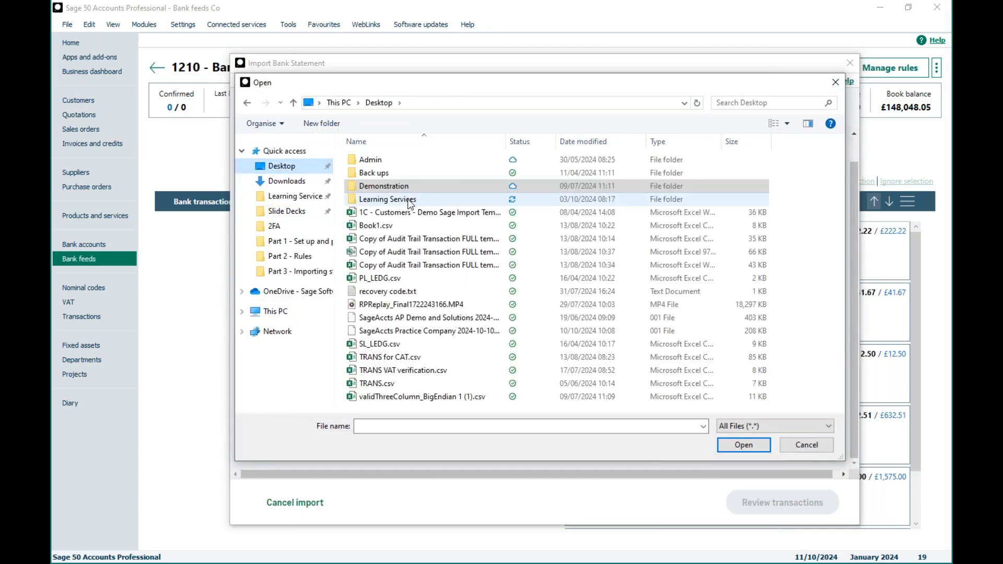
pyautogui.doubleClick(390, 187)
pyautogui.doubleClick(387, 159)
pyautogui.doubleClick(391, 159)
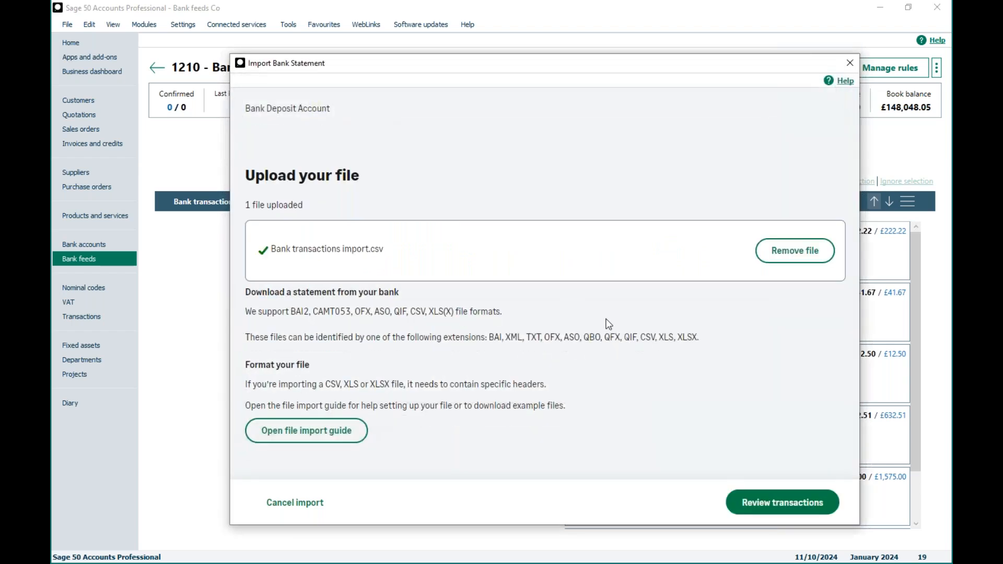
pyautogui.click(784, 503)
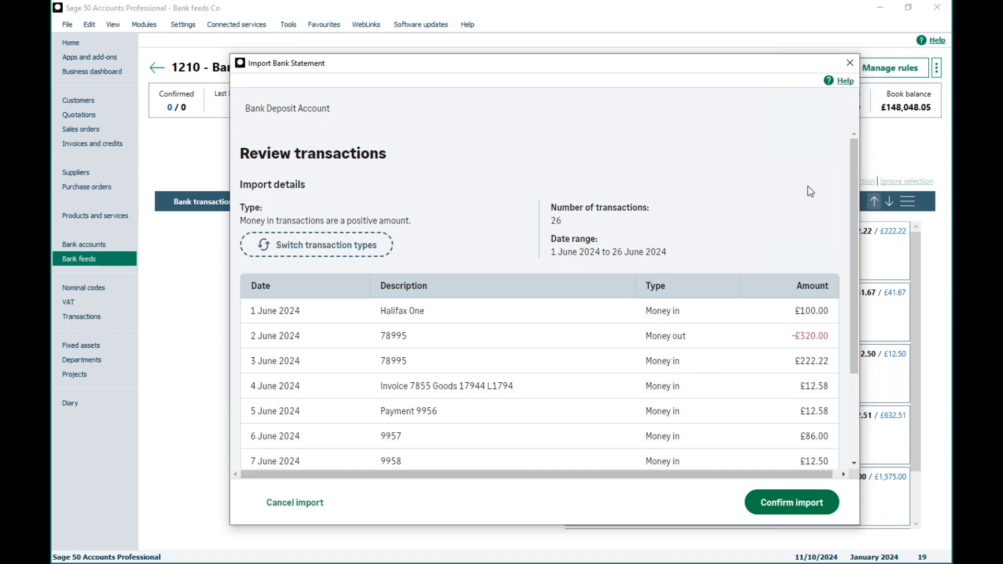
# Step: View the option for switching transaction types in the import details and dismiss it without switching
pyautogui.moveTo(856, 163); pyautogui.dragTo(845, 192)
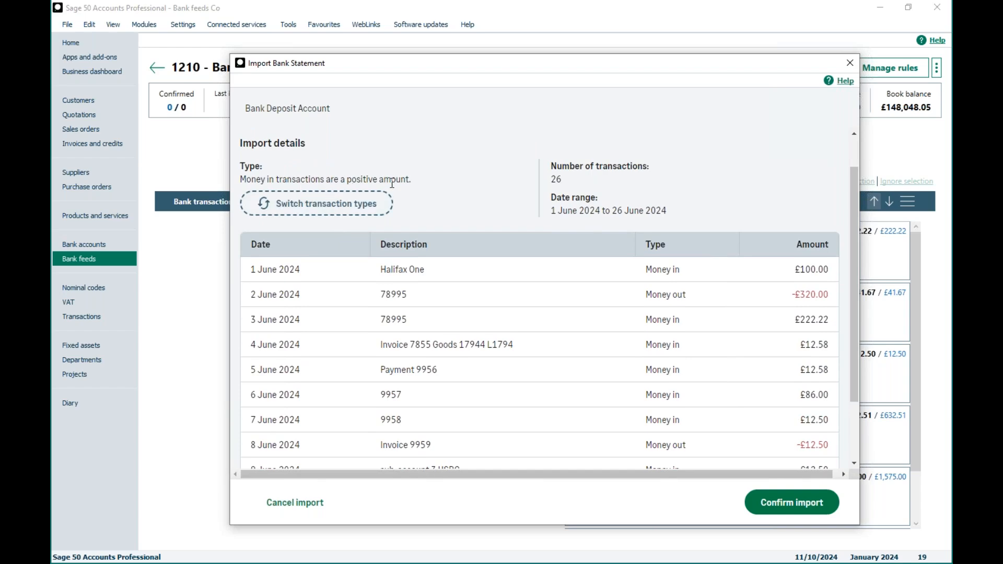
pyautogui.click(332, 204)
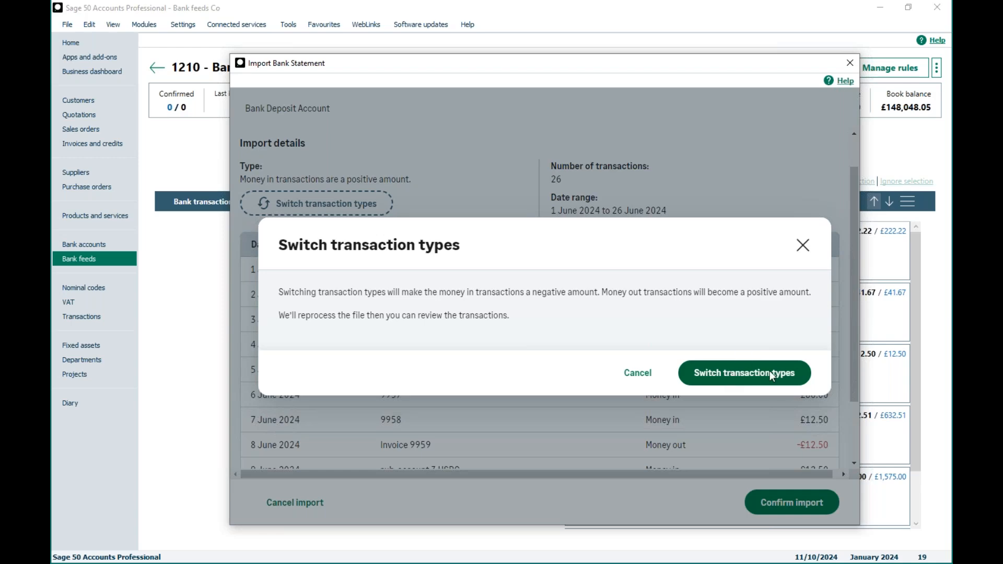
pyautogui.click(804, 251)
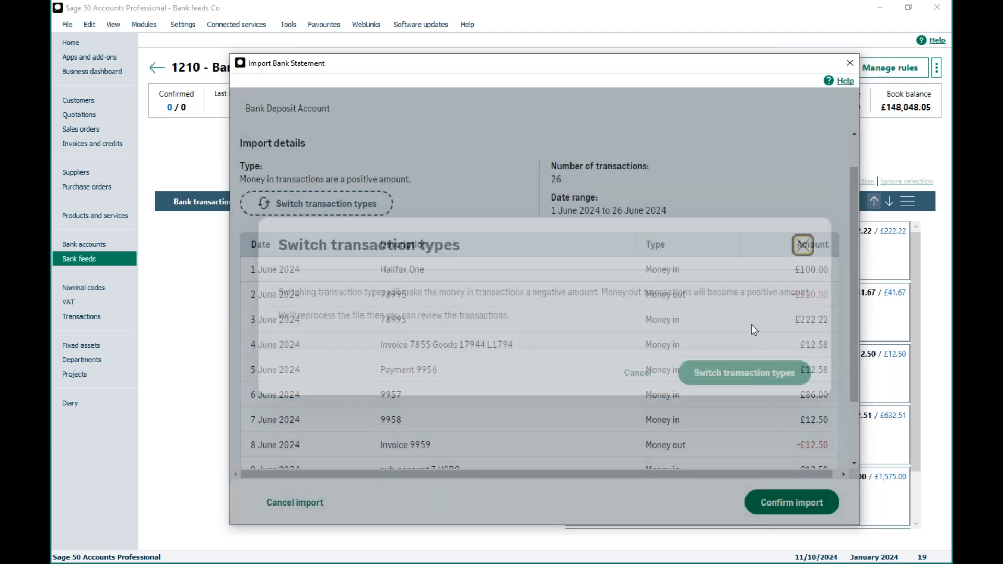
# Step: Show 100 items per page to check the statement transactions, and complete the import into the Bank Deposit Account
pyautogui.moveTo(854, 209); pyautogui.dragTo(857, 271)
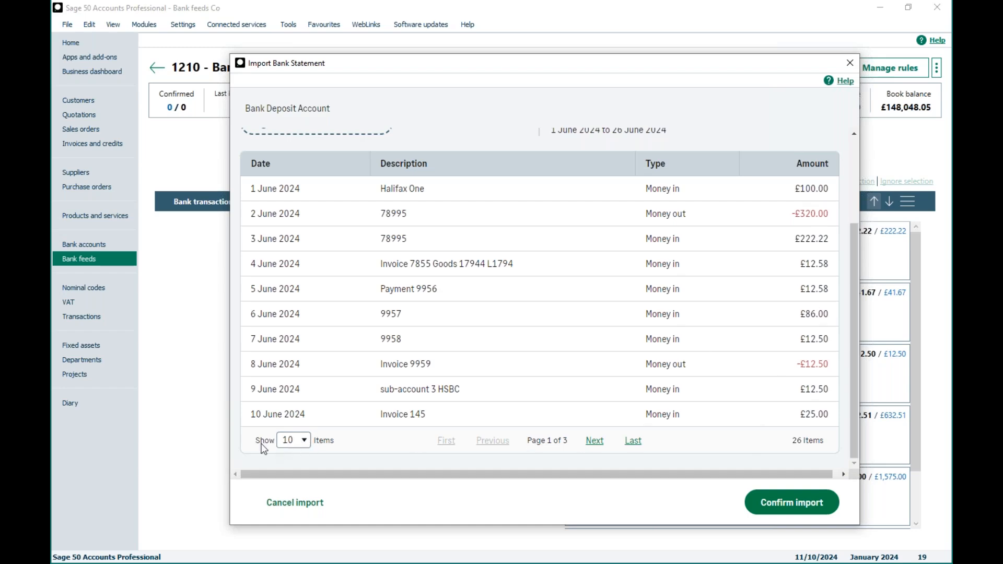
pyautogui.click(305, 444)
pyautogui.click(295, 417)
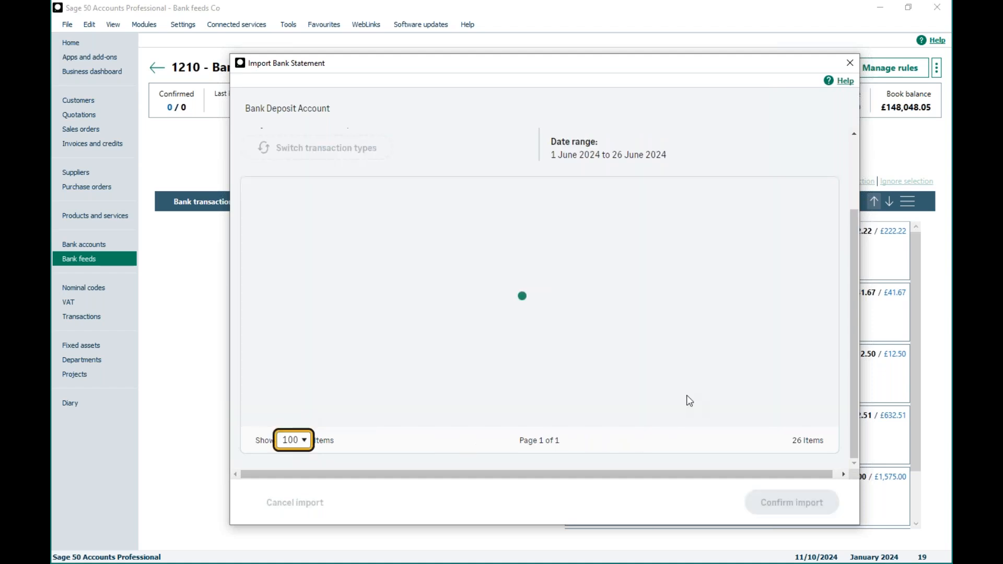
pyautogui.moveTo(851, 233); pyautogui.dragTo(839, 302)
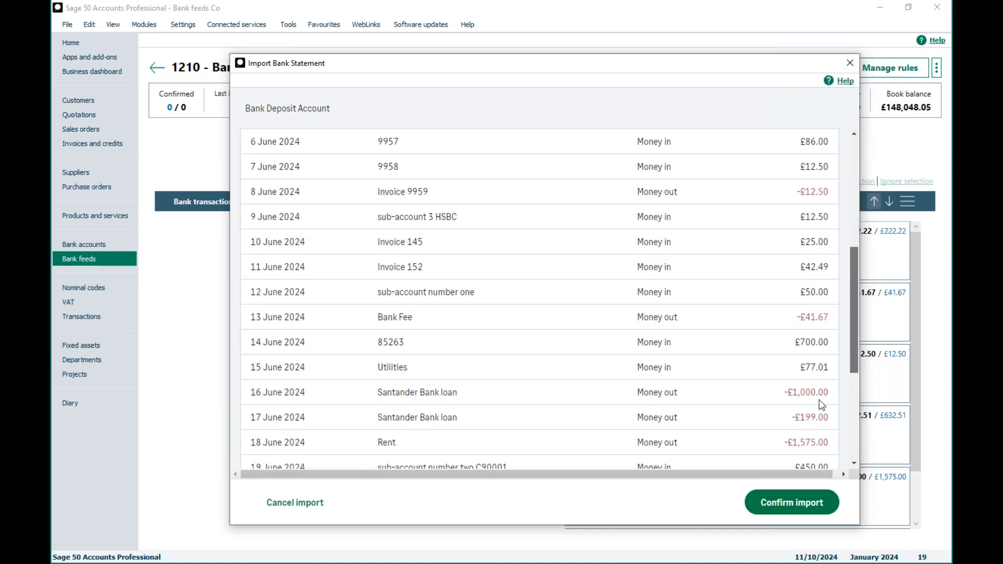
pyautogui.click(788, 504)
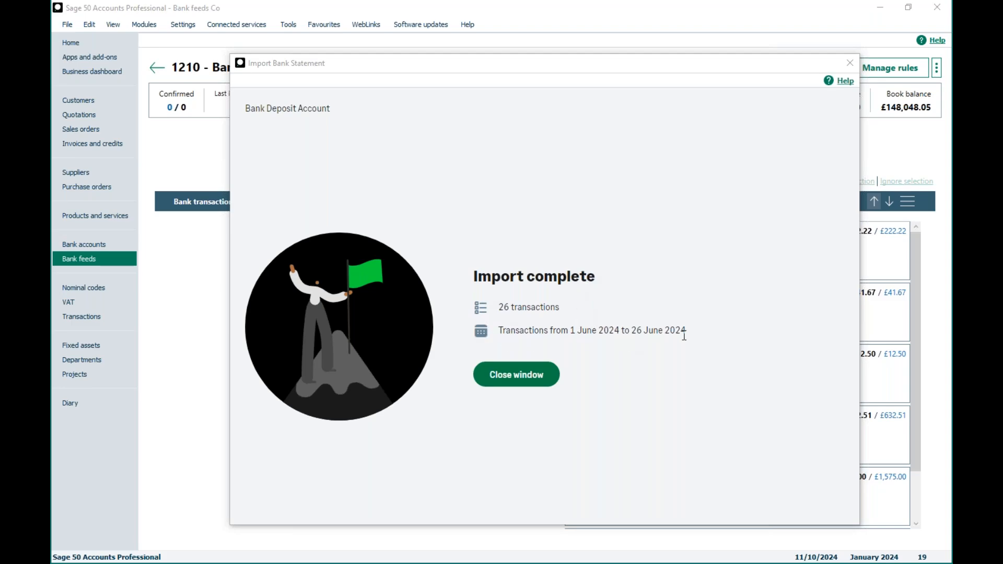
pyautogui.click(515, 375)
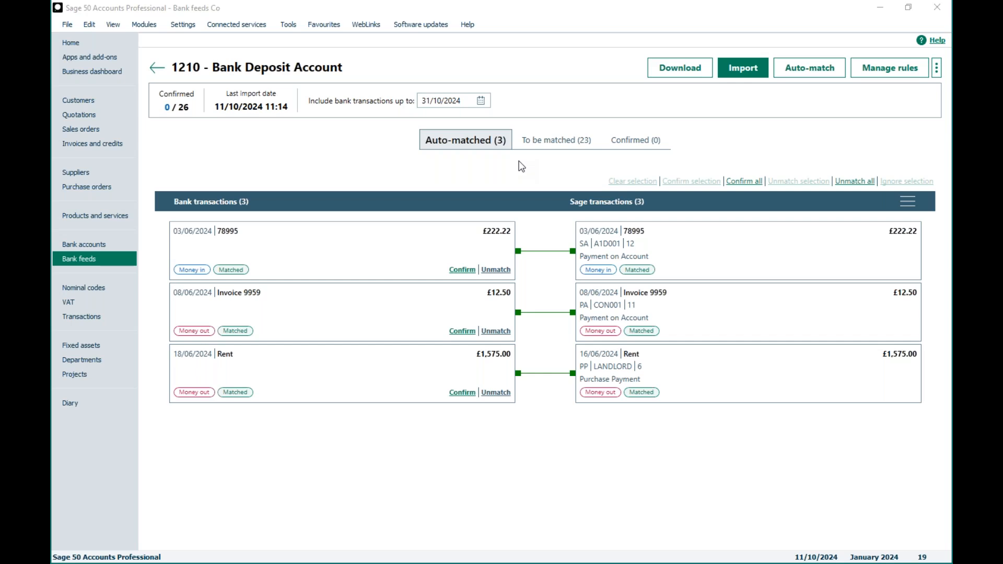
# Step: Upload Bank transactions import.csv again for the Bank Deposit Account, review it for duplicates, and abandon the import
pyautogui.click(745, 74)
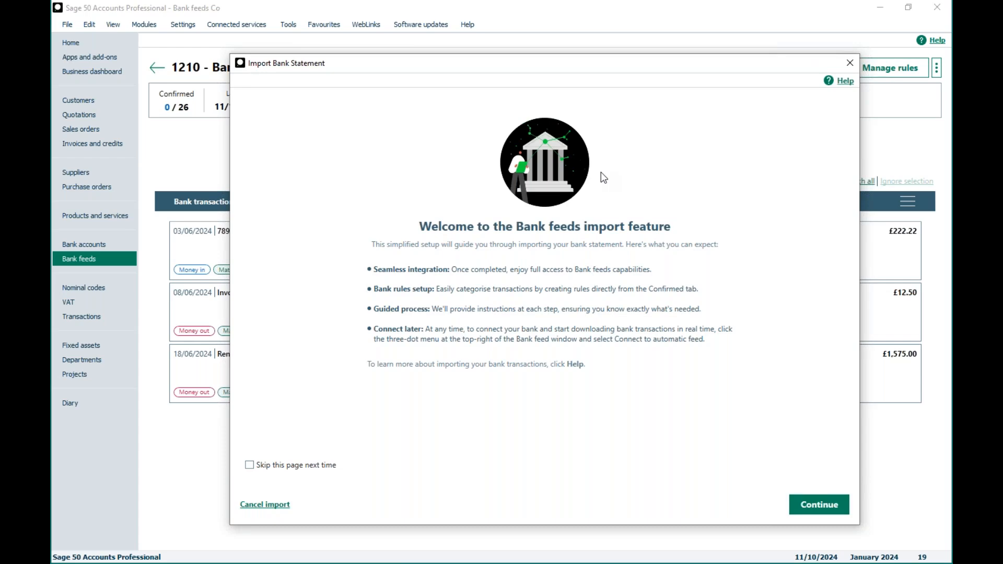
pyautogui.click(809, 503)
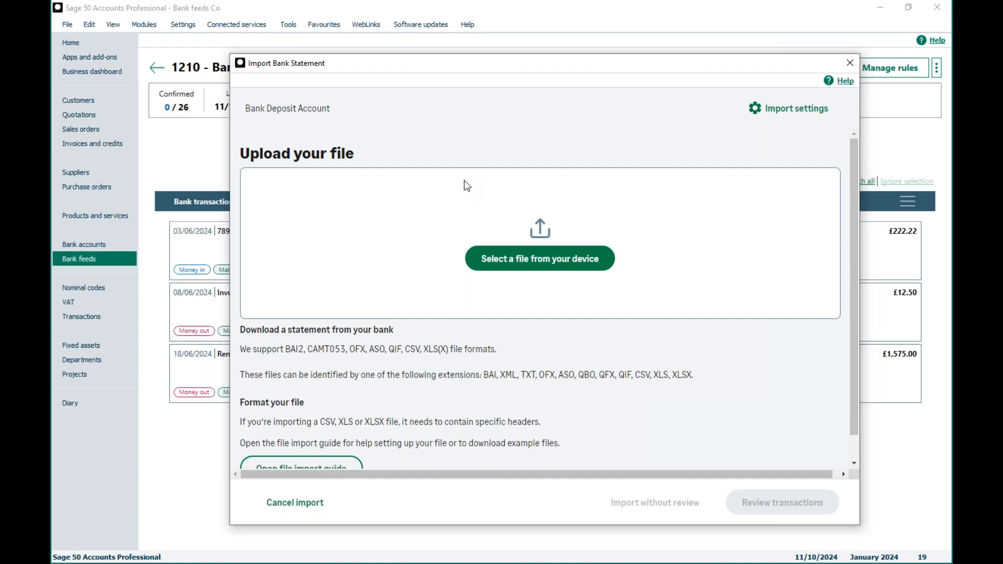
pyautogui.click(535, 263)
pyautogui.click(428, 160)
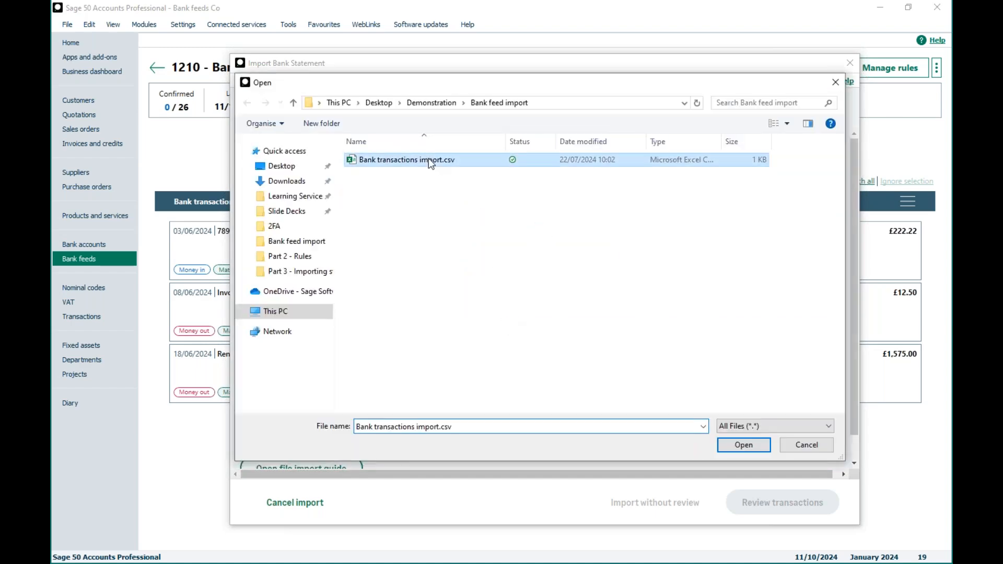
pyautogui.click(748, 446)
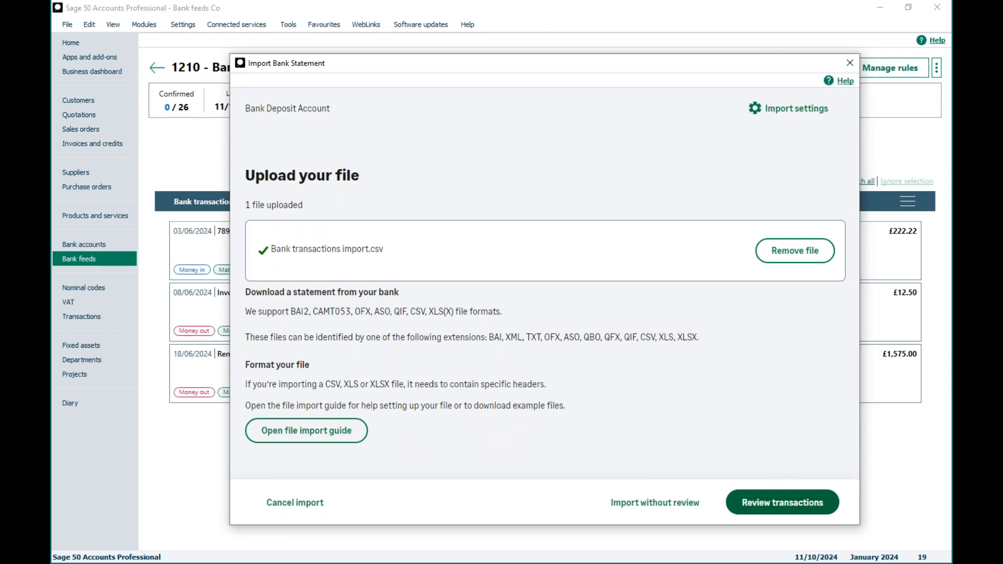
pyautogui.click(782, 502)
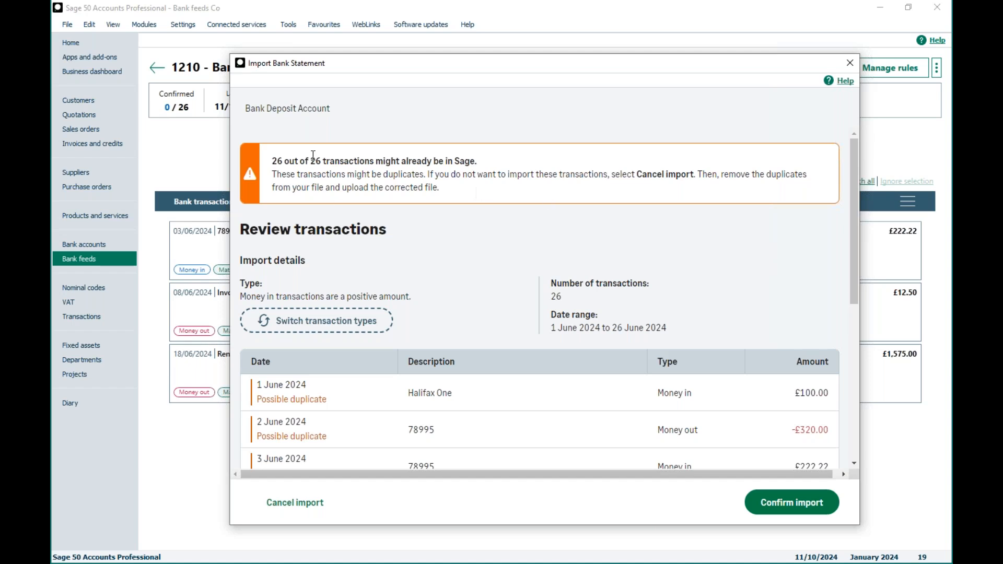
pyautogui.click(849, 62)
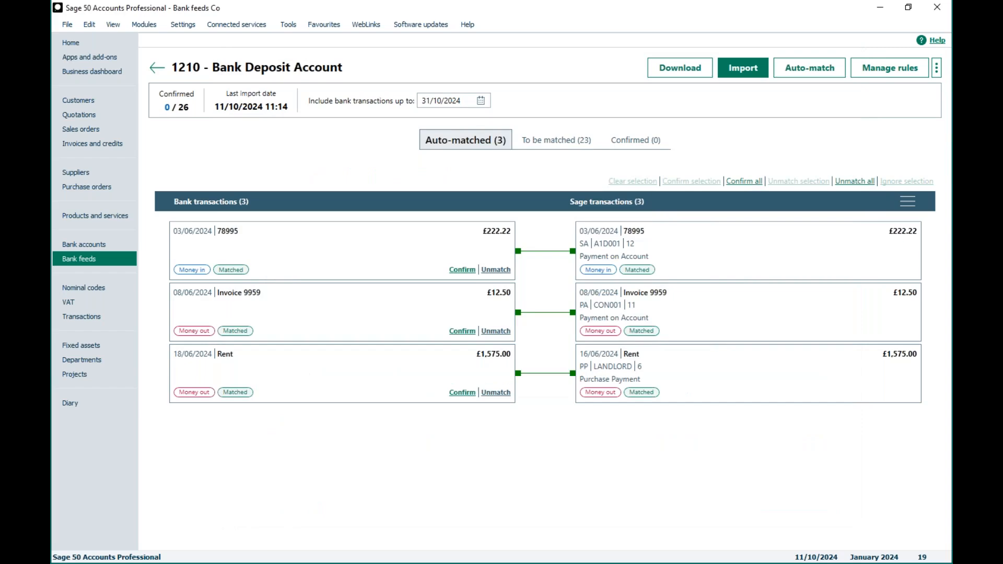
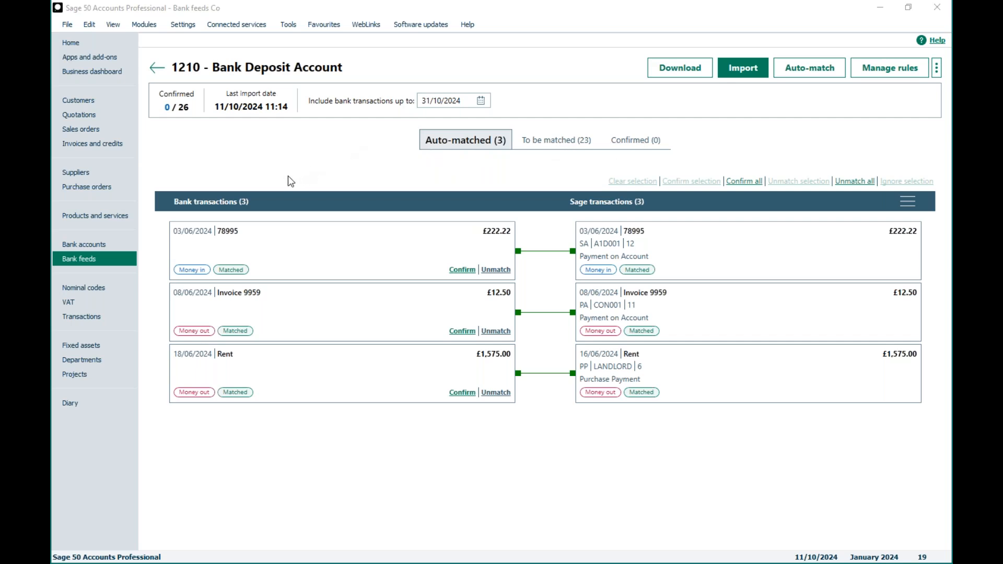
# Step: Return to the Bank feeds account list, view the Bank Deposit Account's feed settings, and open the general Bank feeds settings
pyautogui.click(158, 70)
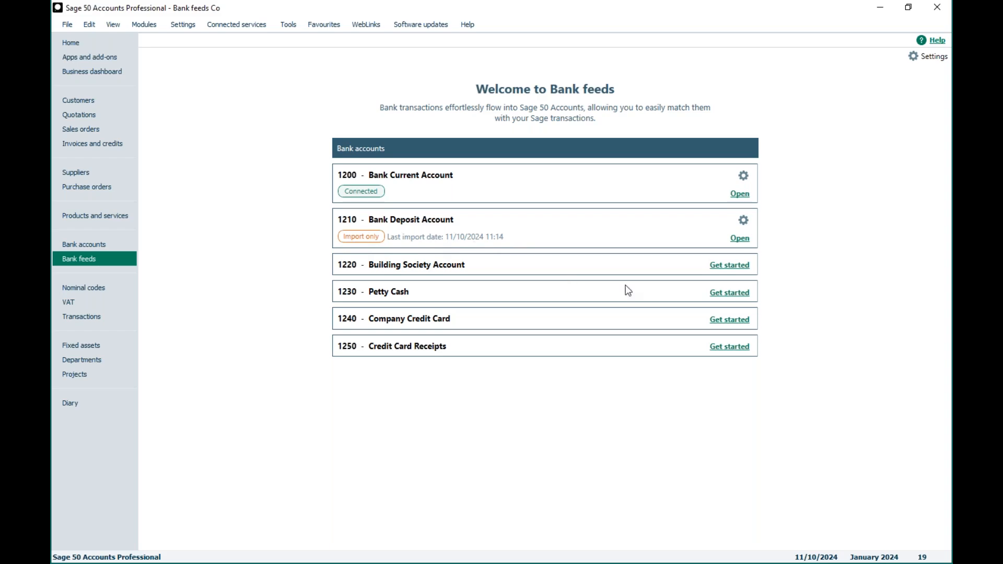
pyautogui.click(743, 220)
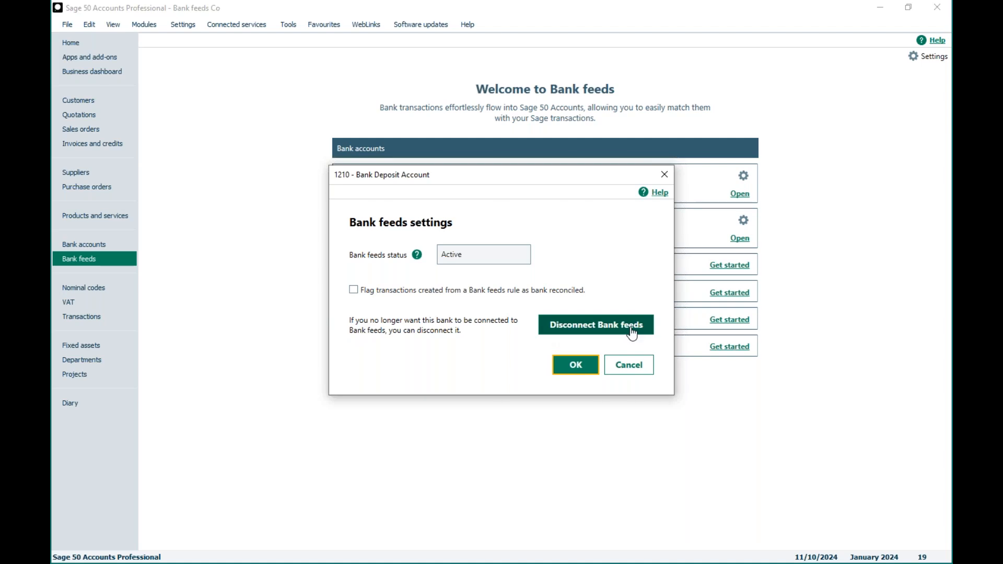
pyautogui.click(664, 174)
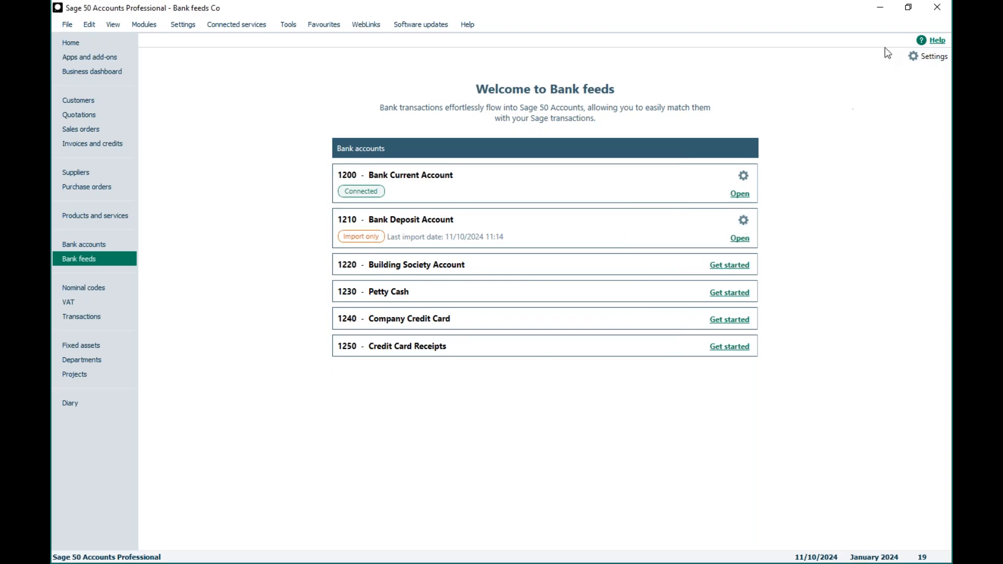
pyautogui.click(928, 56)
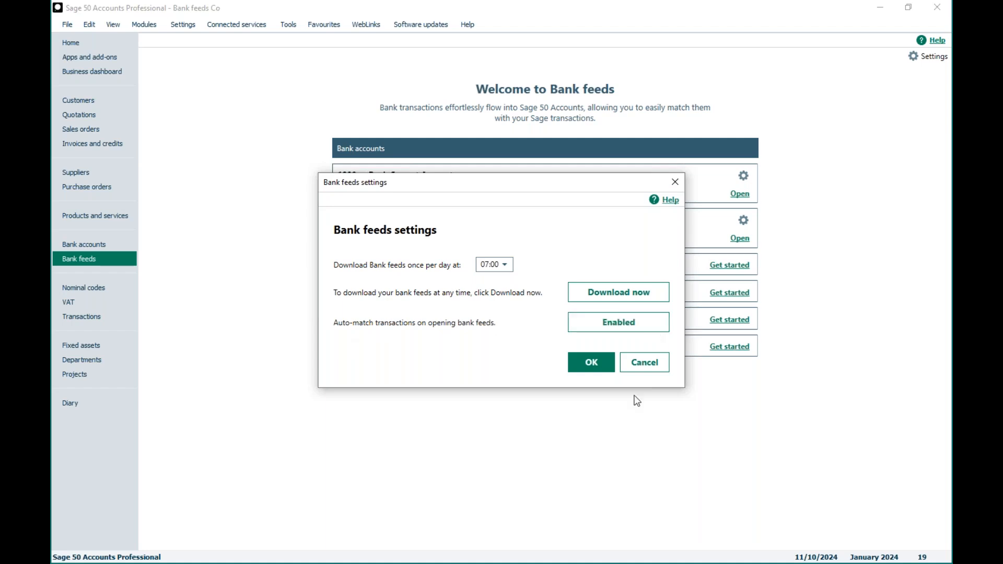
# Step: Dismiss the Bank feeds settings and select the 78995 and Invoice 9959 bank transactions among the Bank Deposit Account's auto-matched items
pyautogui.click(645, 362)
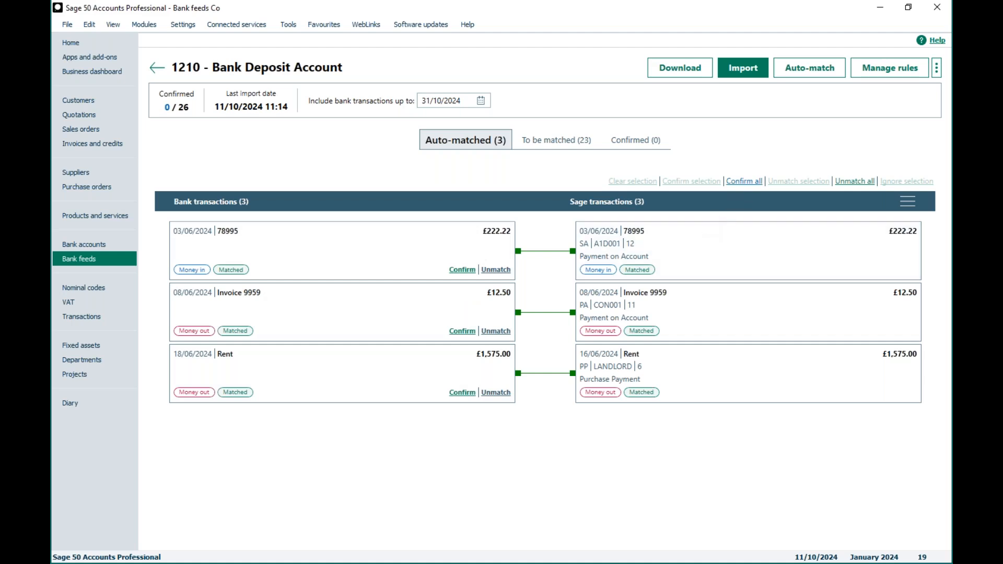
pyautogui.click(410, 246)
pyautogui.click(388, 309)
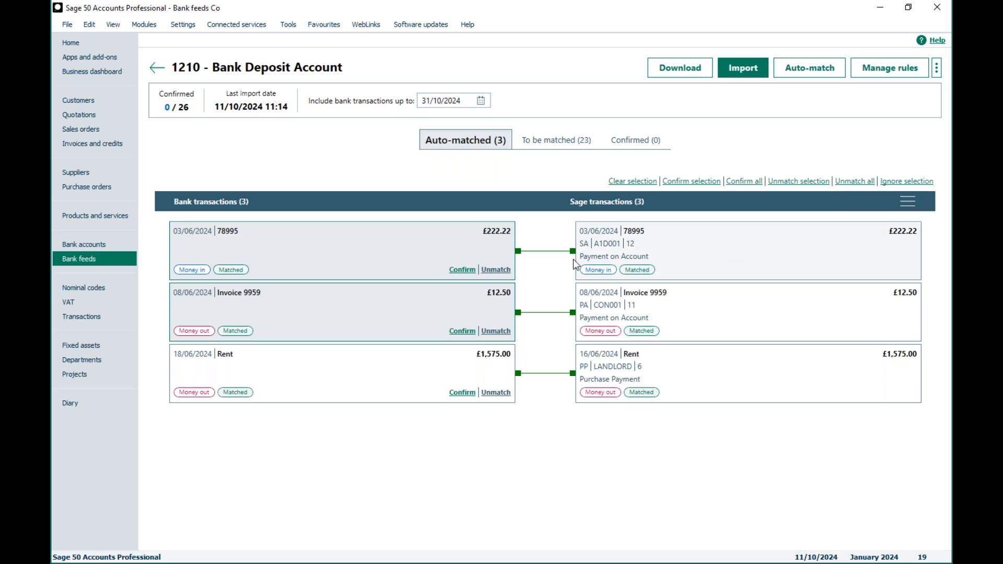
# Step: Hide the No, Ex.Ref and Details fields on the Sage transactions
pyautogui.click(909, 202)
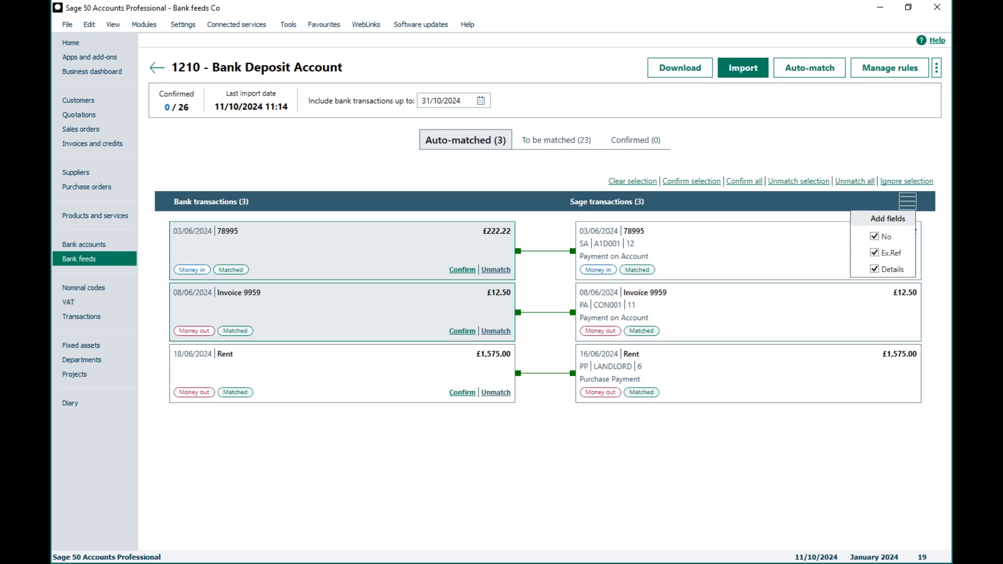
pyautogui.click(877, 237)
pyautogui.click(876, 253)
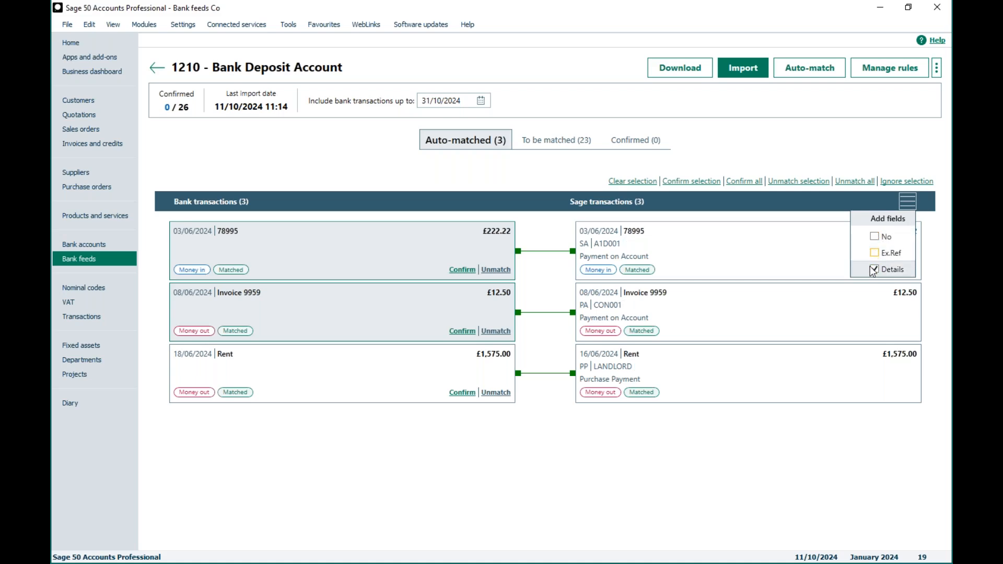
pyautogui.click(875, 269)
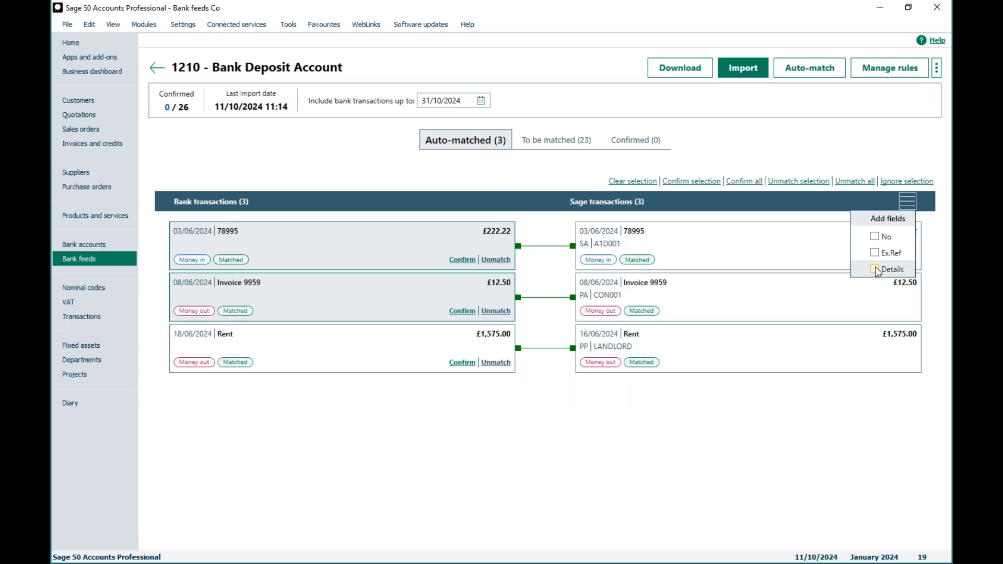
# Step: Show the Details, Ex.Ref and No fields on the Sage transactions again
pyautogui.click(876, 270)
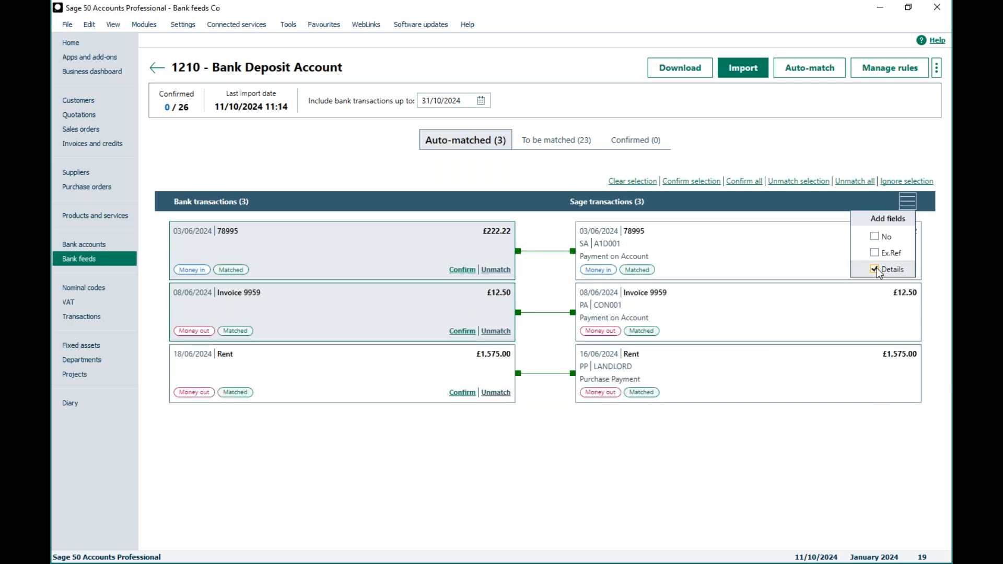
pyautogui.click(874, 253)
pyautogui.click(875, 238)
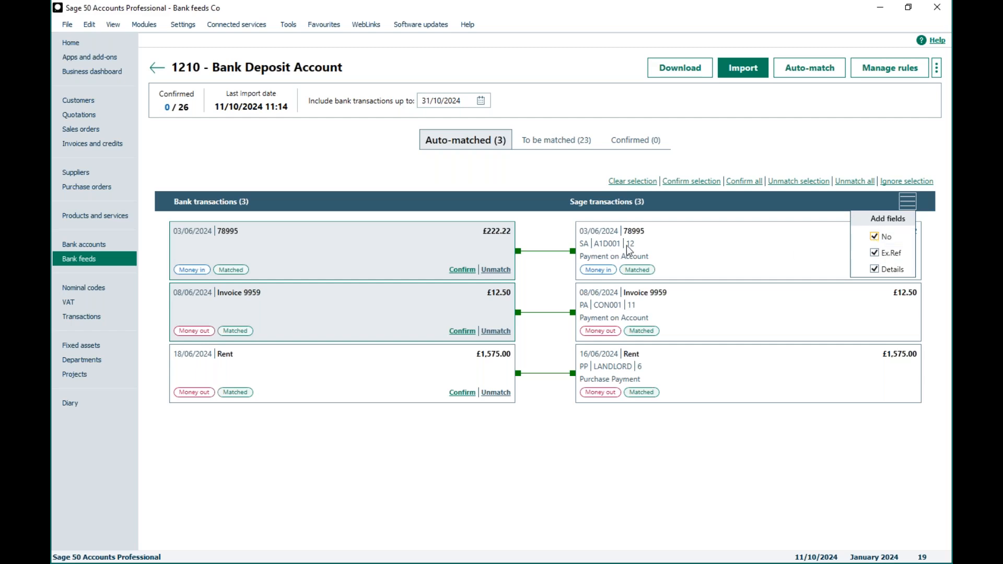
pyautogui.click(874, 238)
pyautogui.click(875, 237)
pyautogui.click(565, 168)
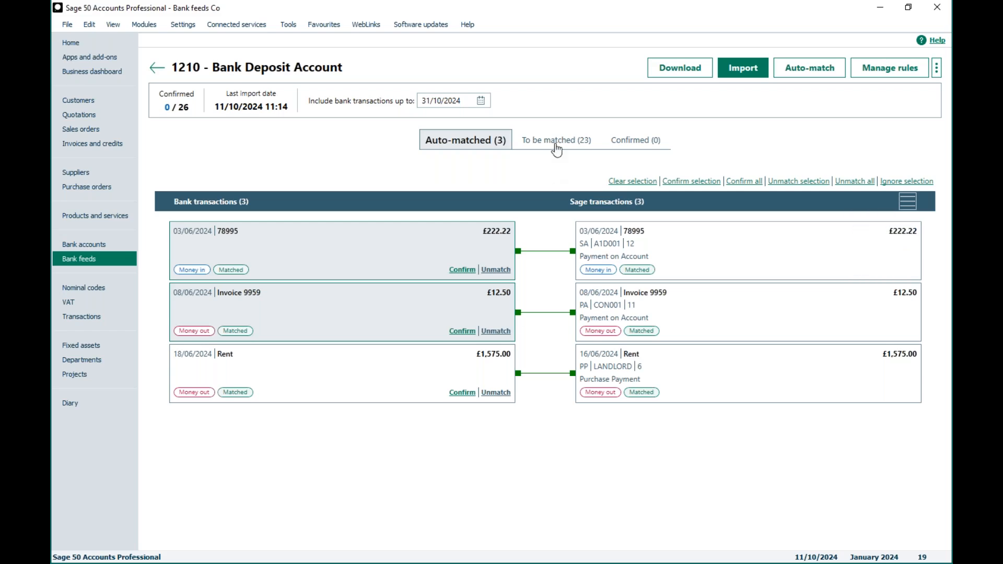
# Step: Among the transactions to be matched, start creating a customer receipt for the 01/06/2024 Halifax One bank transaction of £100.00
pyautogui.click(557, 150)
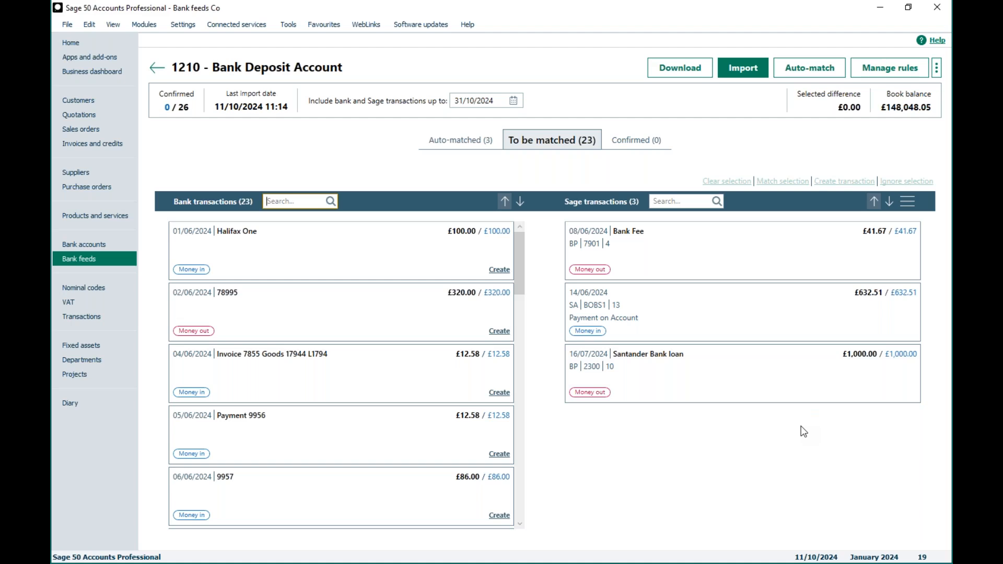
pyautogui.click(499, 271)
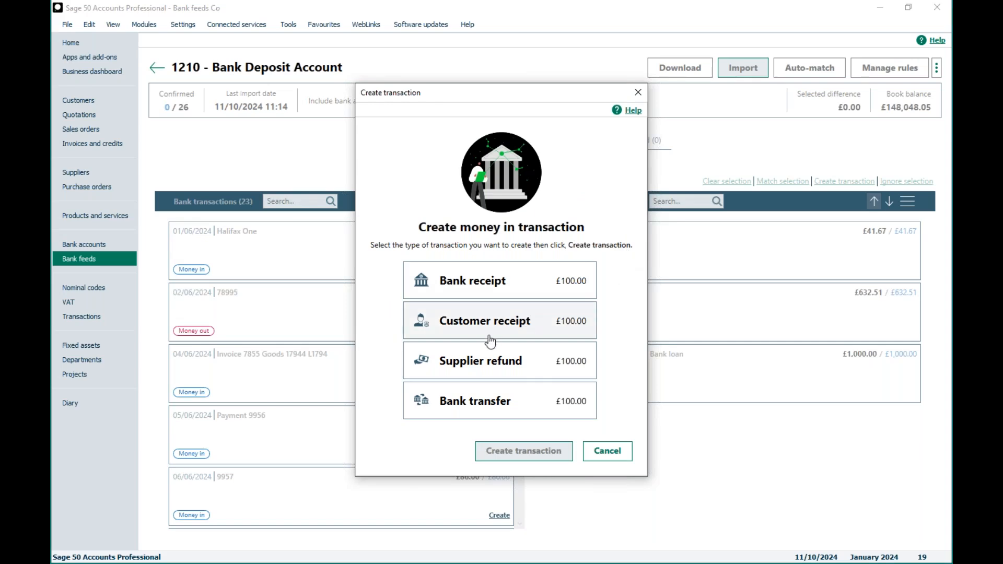
pyautogui.click(517, 330)
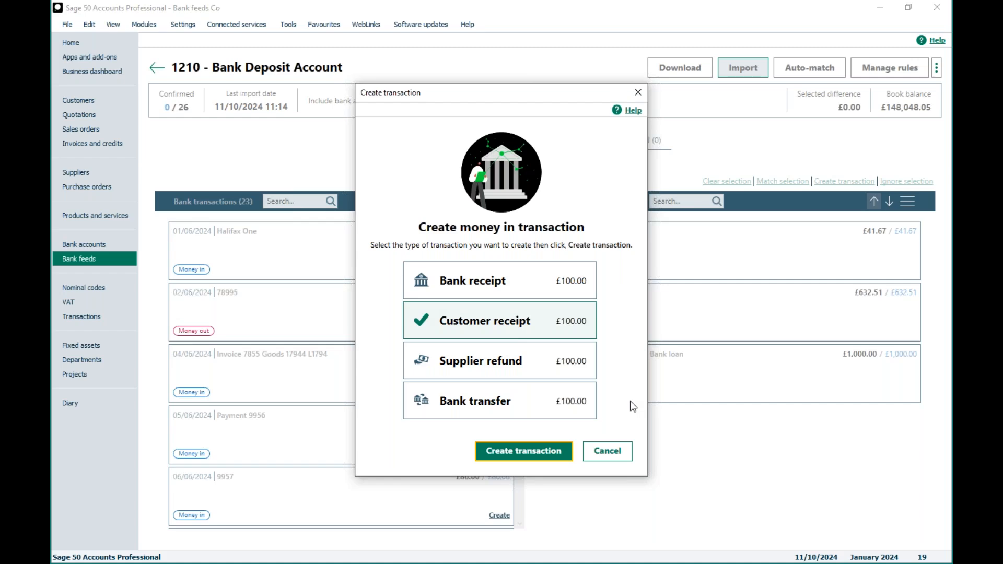
pyautogui.click(506, 453)
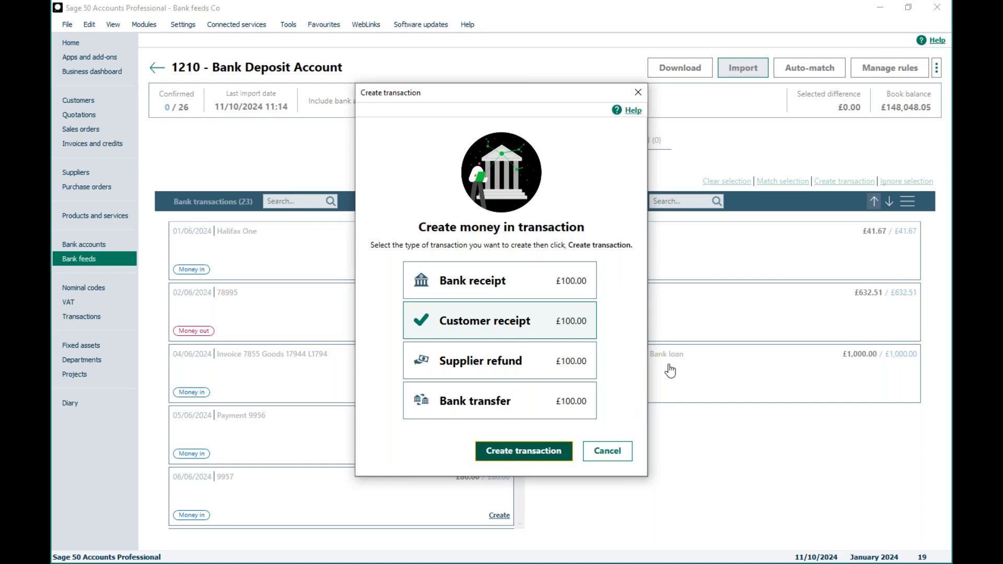
# Step: Assign the receipt to the customer ABS Garages Ltd, save it and post it as a Payment on Account
pyautogui.click(490, 150)
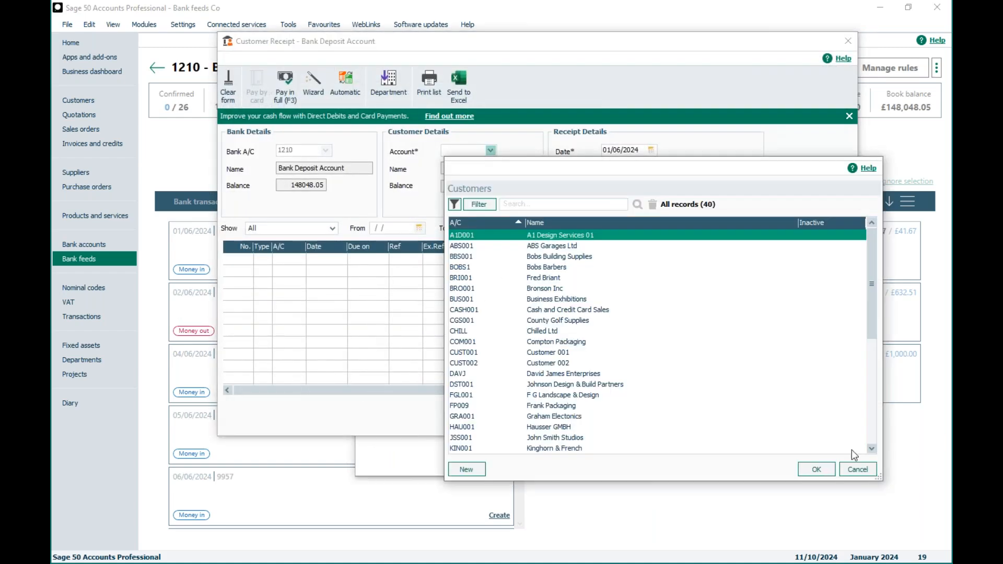
pyautogui.click(816, 466)
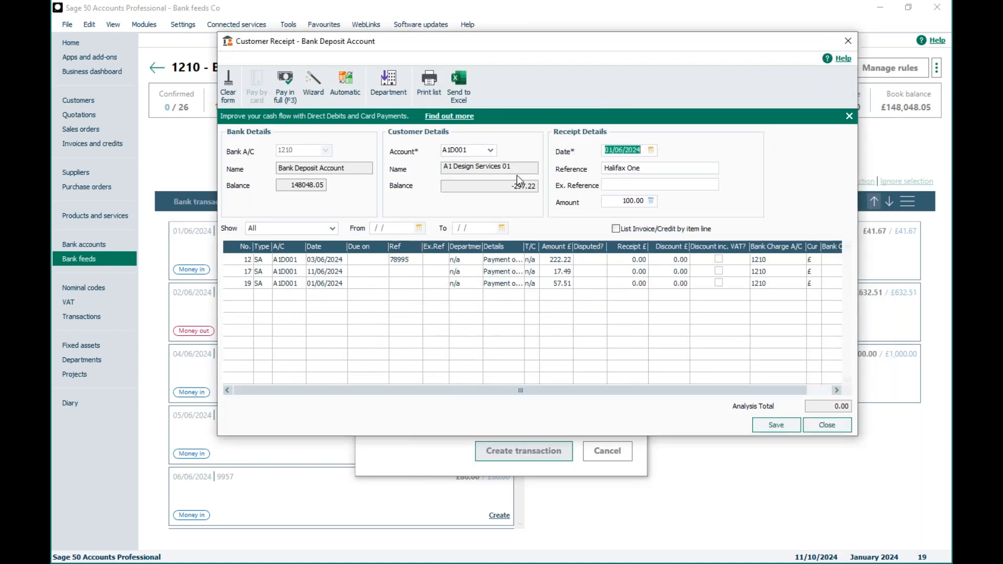
pyautogui.click(490, 150)
pyautogui.click(504, 246)
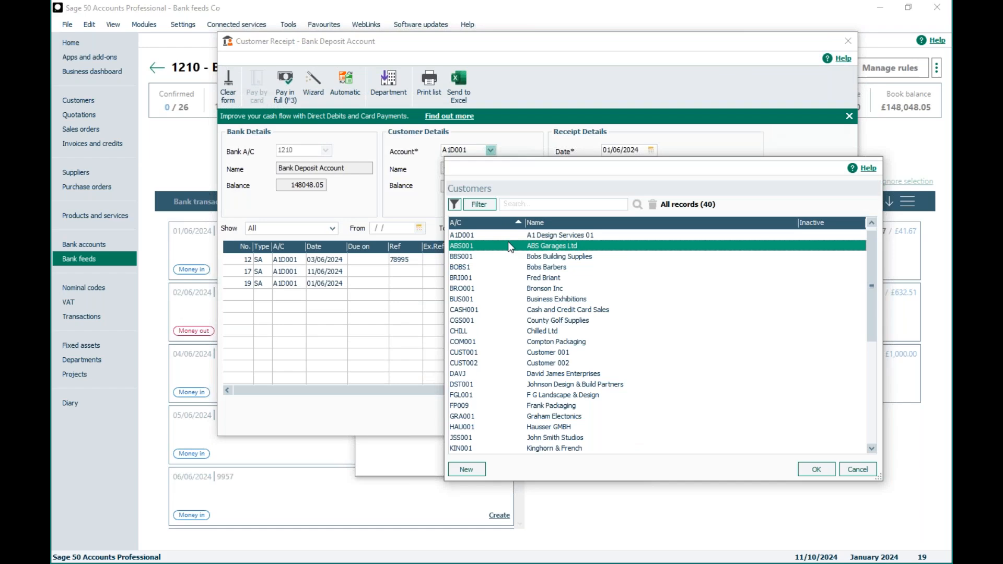
pyautogui.click(817, 469)
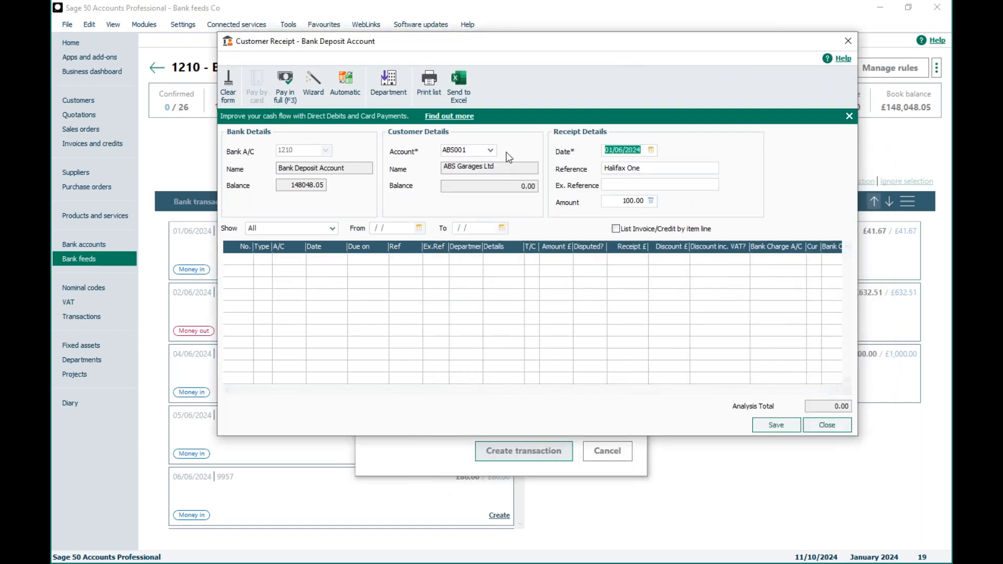
pyautogui.click(491, 151)
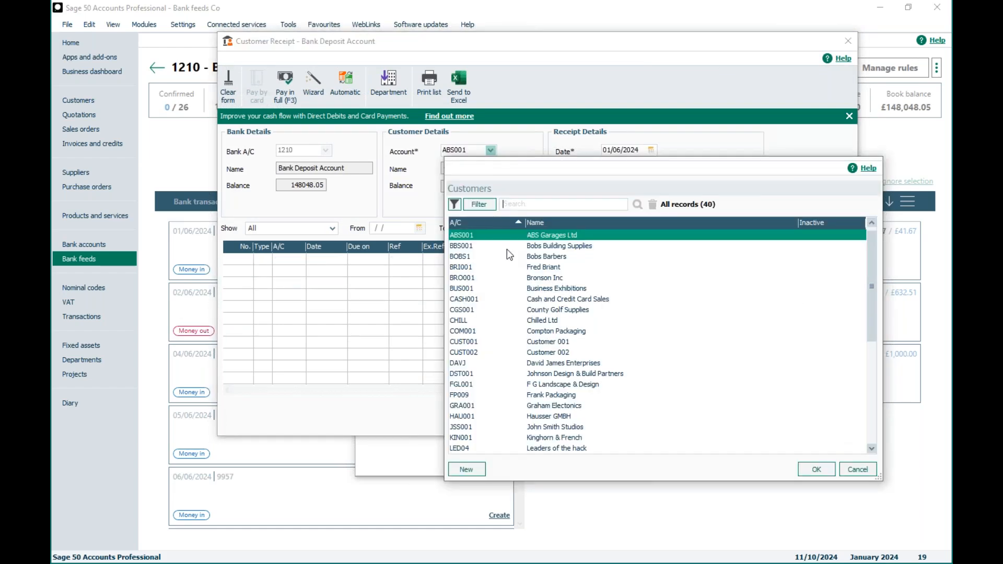
pyautogui.click(409, 267)
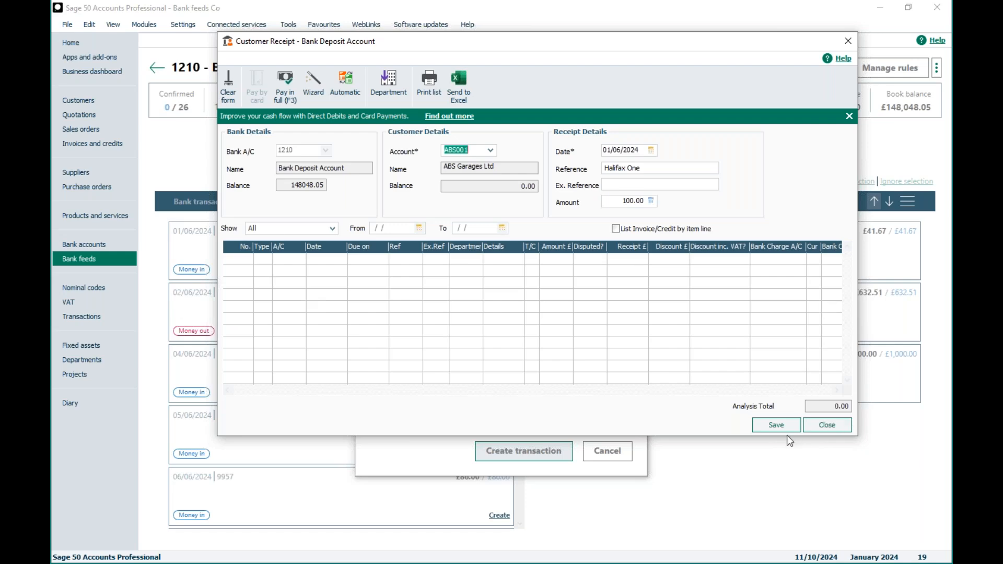
pyautogui.click(774, 429)
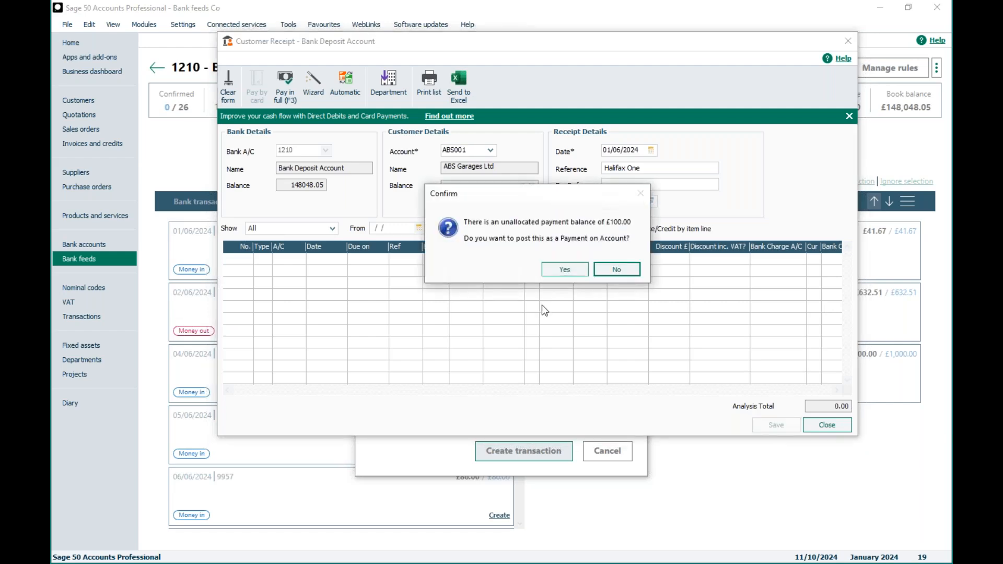
pyautogui.click(565, 269)
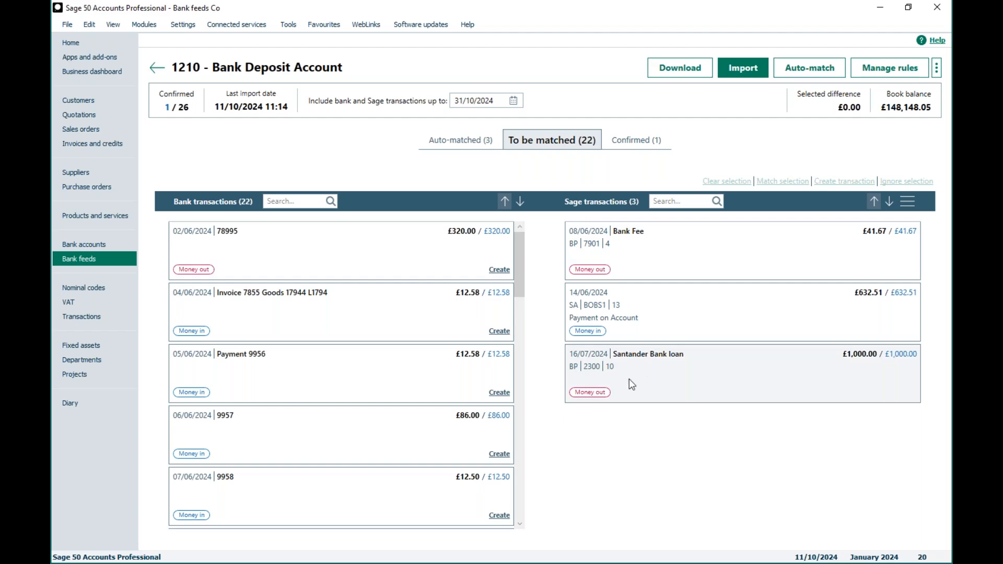
# Step: Match the £320.00 78995 and £41.67 Bank Fee bank transactions to the £1,000.00 Santander Bank loan Sage transaction
pyautogui.moveTo(482, 260); pyautogui.dragTo(685, 361)
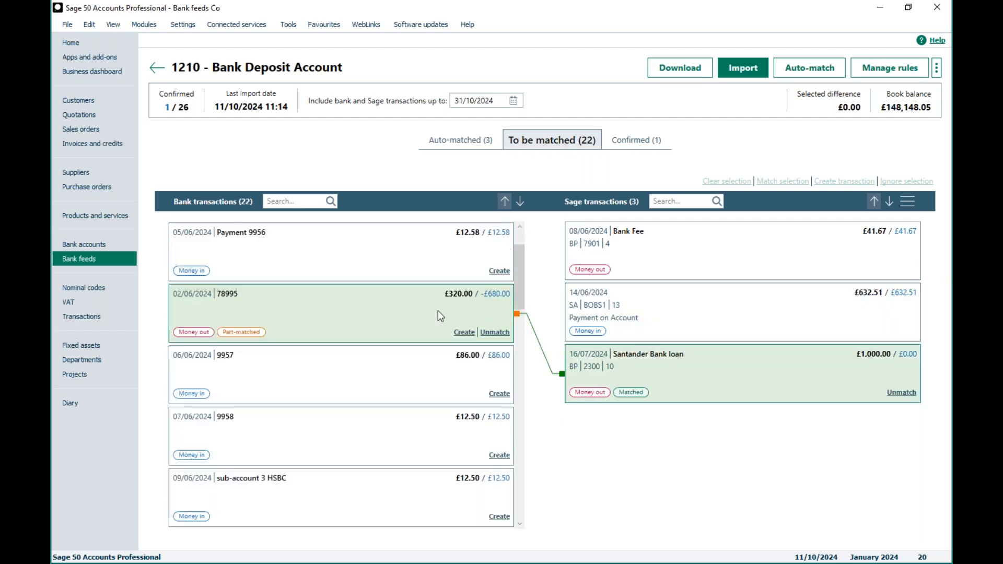
pyautogui.scroll(-6, 437, 310)
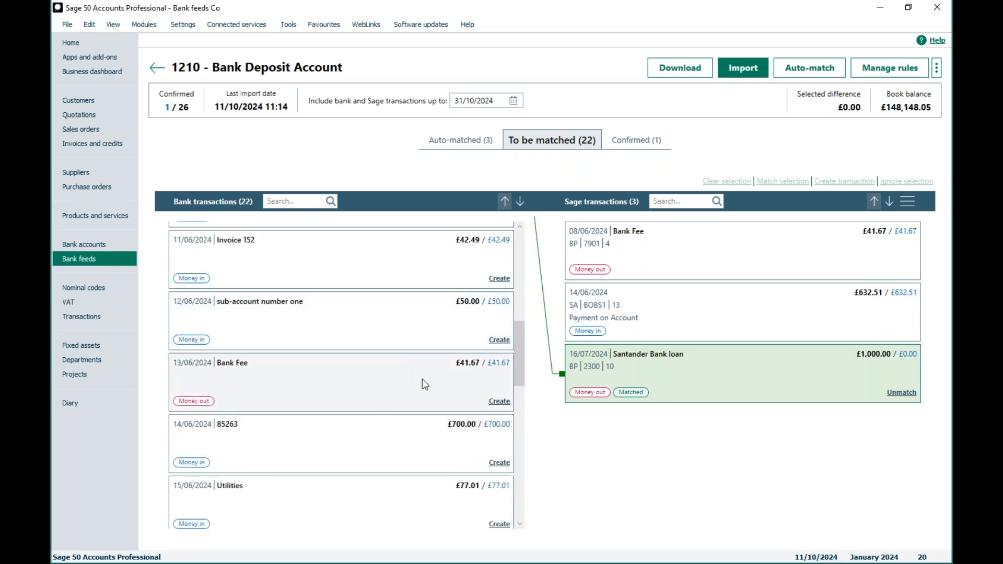
pyautogui.moveTo(423, 378); pyautogui.dragTo(607, 371)
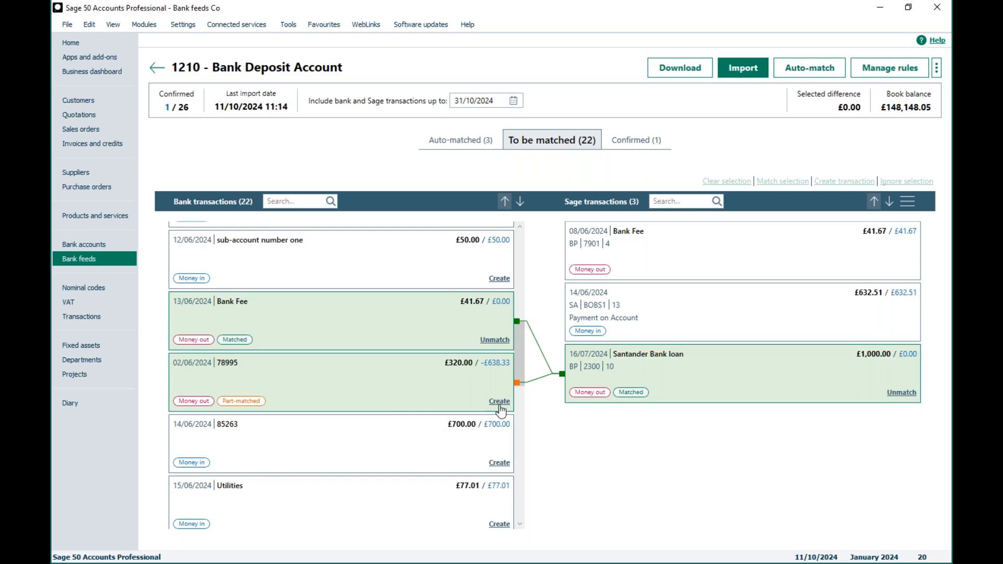
# Step: Unmatch the Bank Fee and 78995 bank transactions from the Santander Bank loan Sage transaction
pyautogui.scroll(-3, 404, 348)
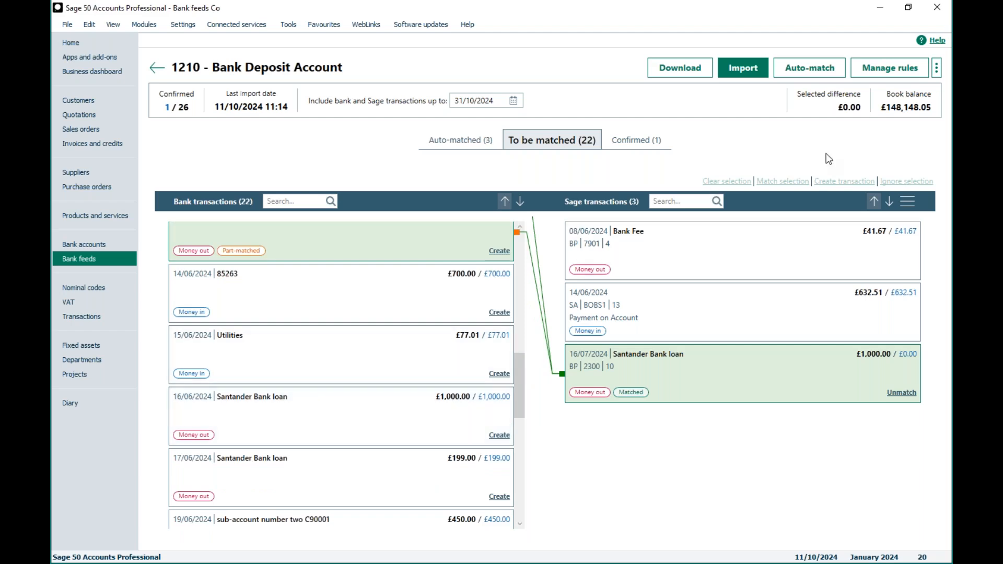
pyautogui.scroll(3, 520, 309)
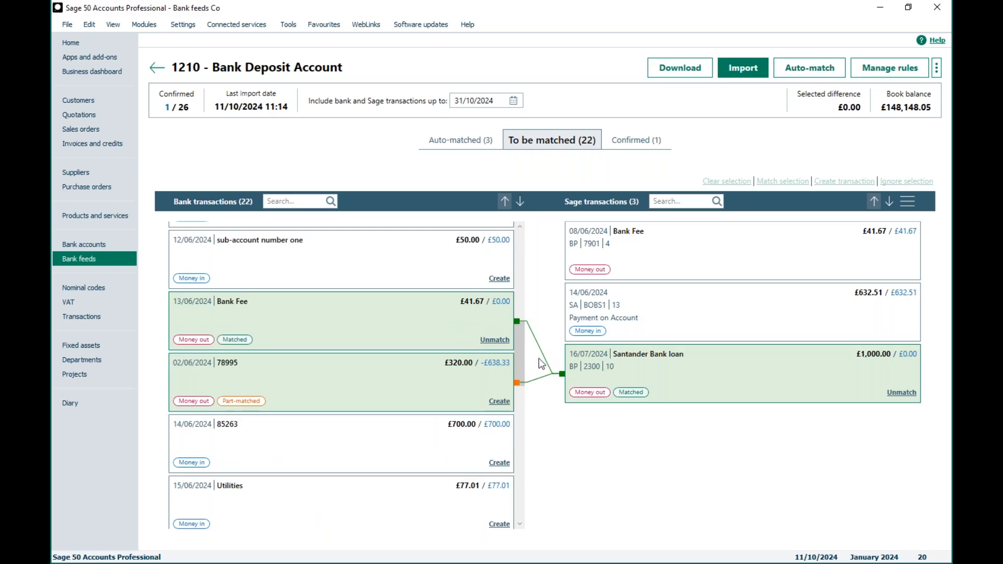
pyautogui.click(494, 339)
pyautogui.click(496, 402)
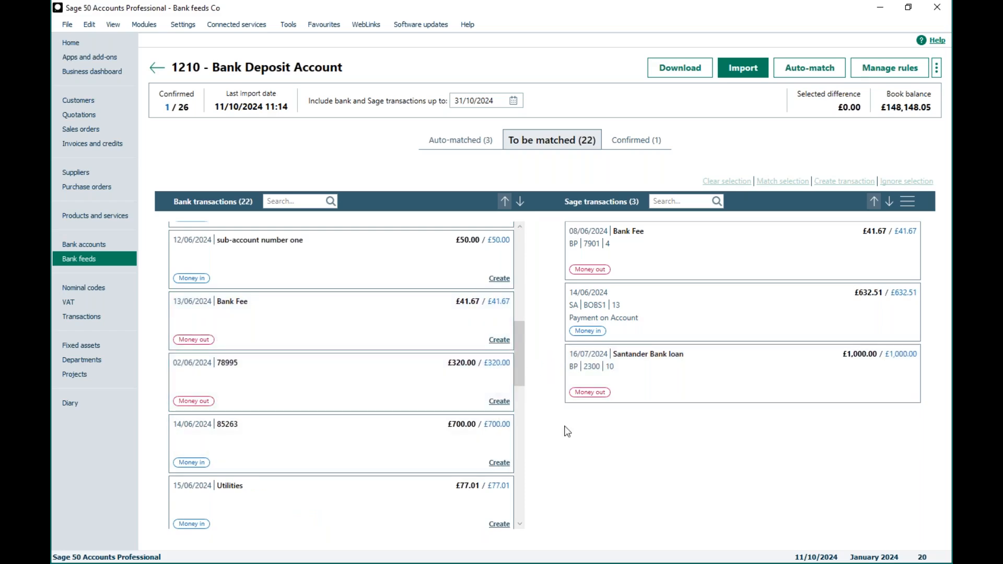
# Step: Match the £1,000.00 Santander Bank loan bank transaction to the Sage transaction of the same name and check the confirmed transactions
pyautogui.scroll(-3, 419, 330)
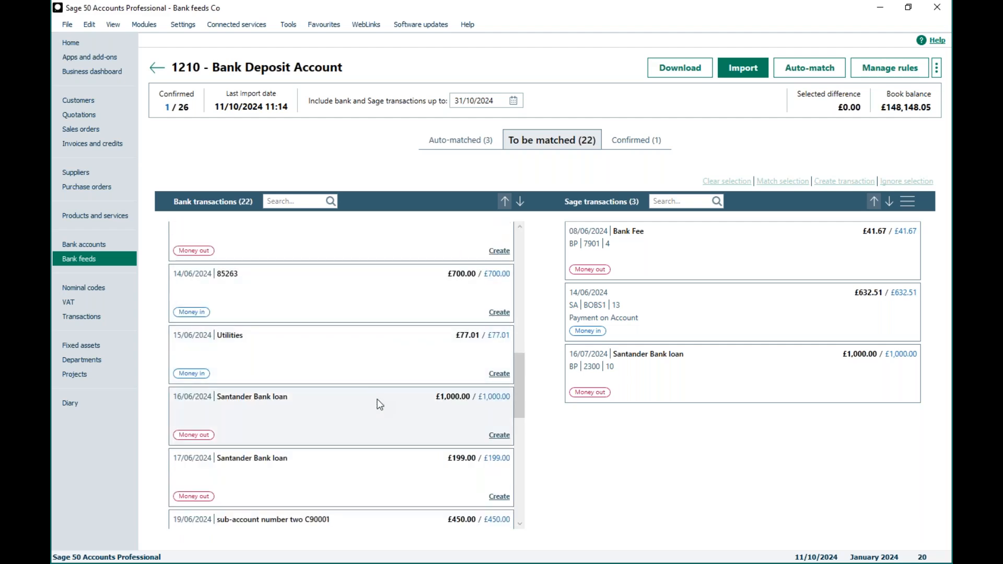
pyautogui.moveTo(428, 410); pyautogui.dragTo(739, 372)
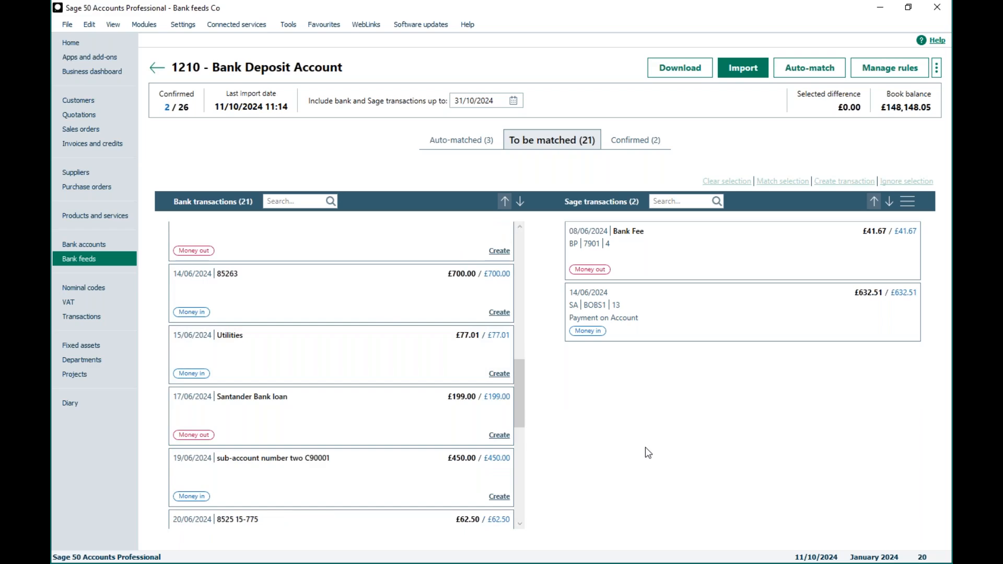
pyautogui.click(654, 140)
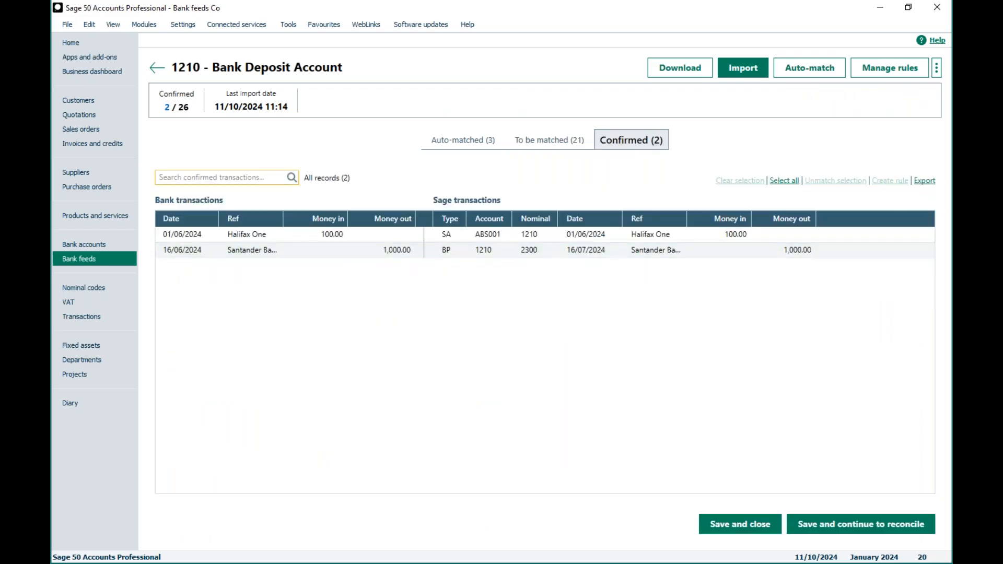
# Step: Return to the transactions to be matched and ignore the 07/06/2024 bank transaction 9958 of £12.50
pyautogui.click(550, 140)
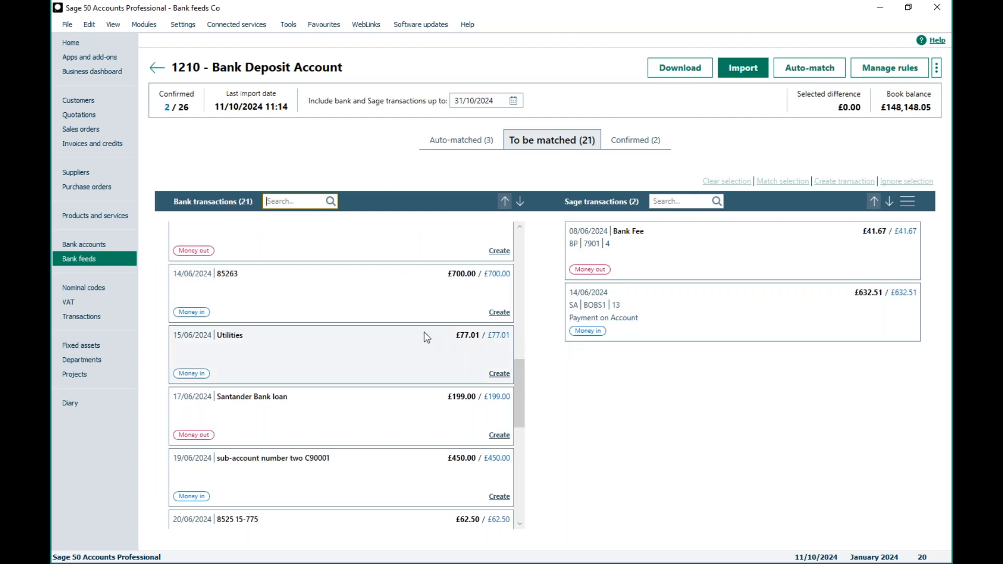
pyautogui.scroll(1, 427, 337)
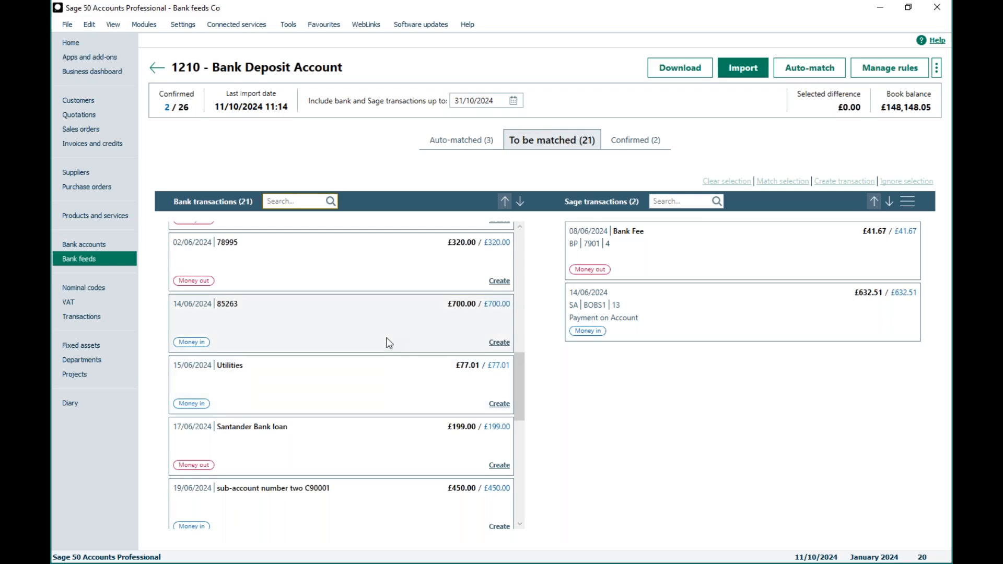
pyautogui.scroll(2, 389, 344)
pyautogui.scroll(4, 390, 343)
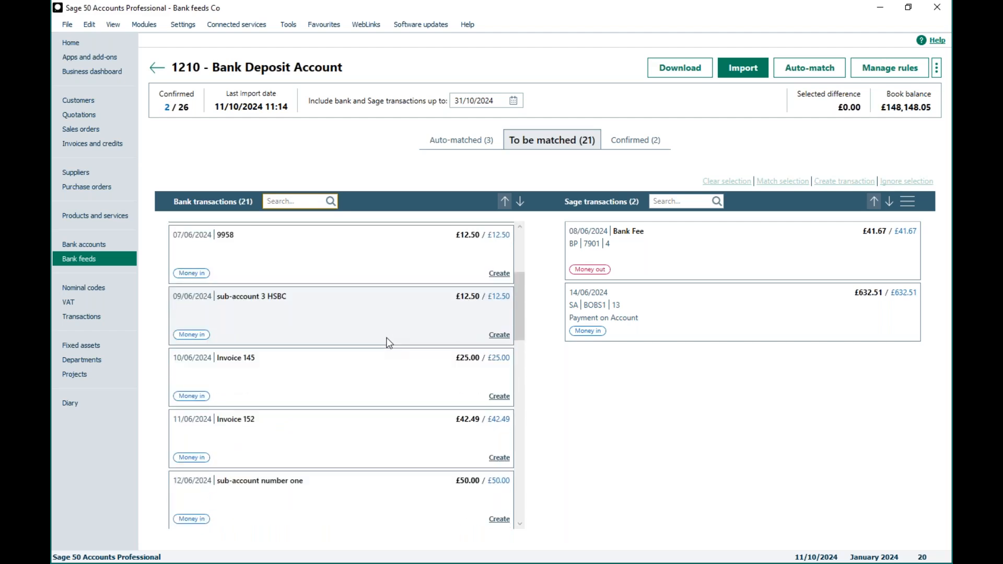
pyautogui.click(401, 250)
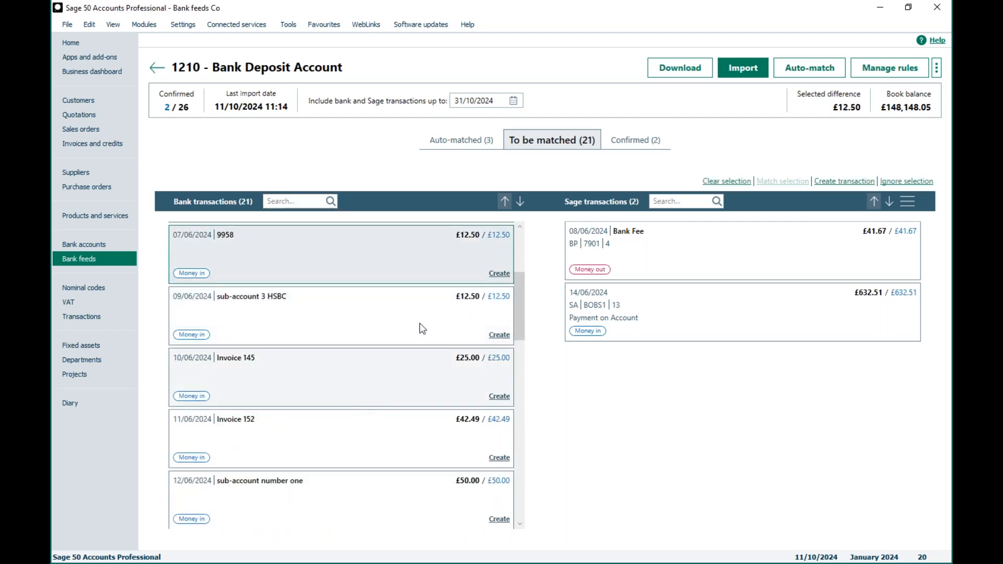
pyautogui.click(899, 183)
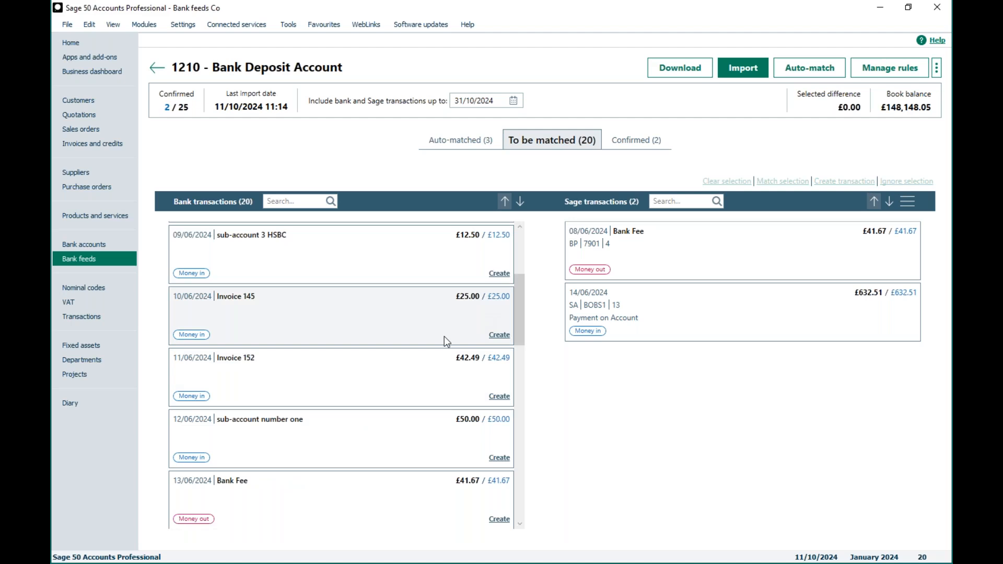
# Step: Show the ignored transactions from the last 12 months and restore the 07/06/2024 bank transaction 9958 of £12.50
pyautogui.click(937, 70)
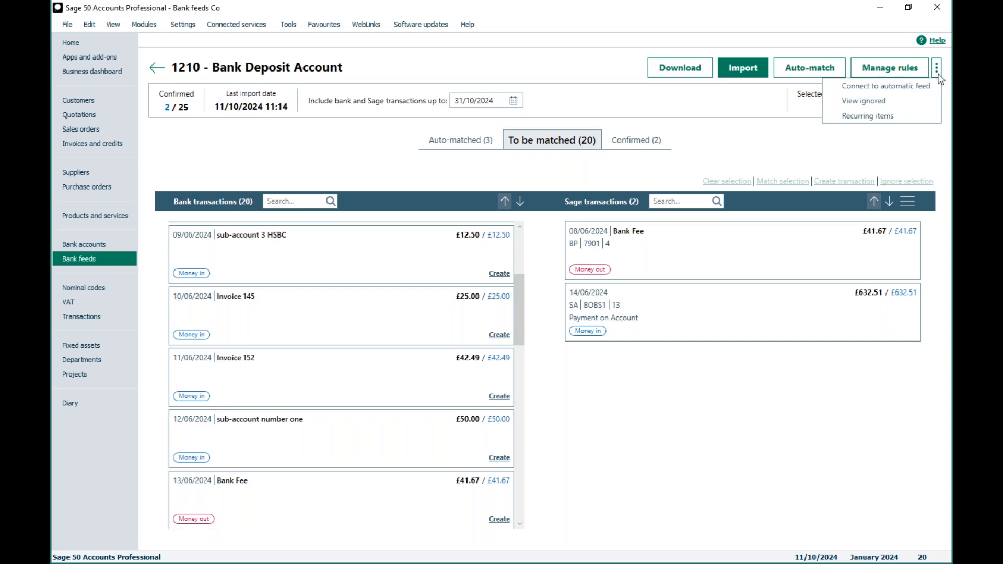
pyautogui.click(852, 103)
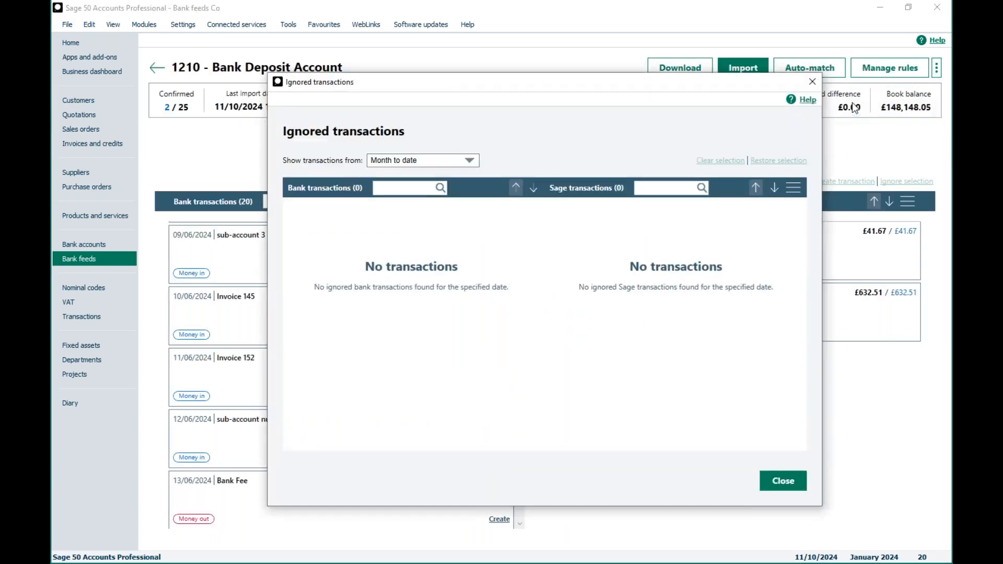
pyautogui.click(470, 160)
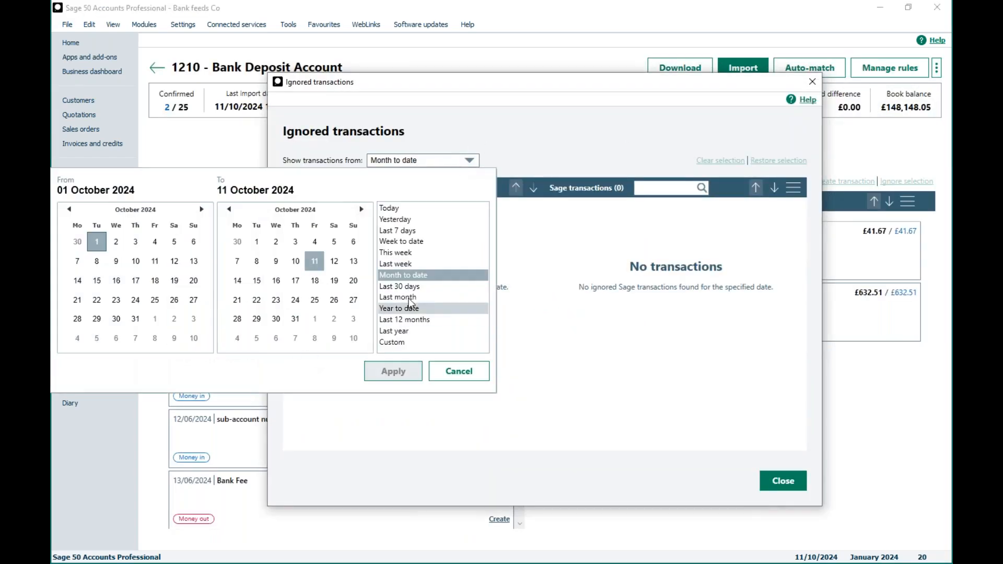
pyautogui.click(406, 320)
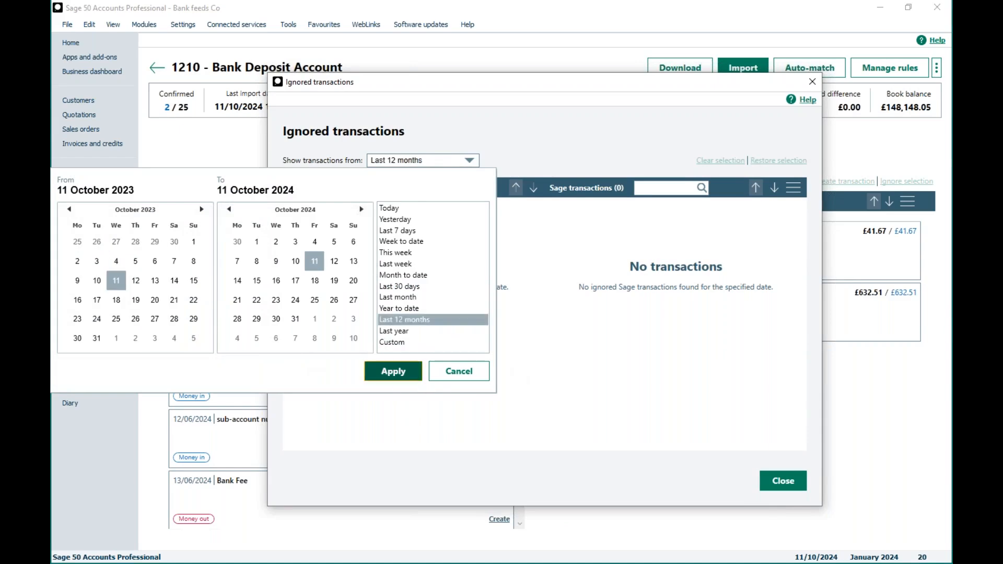
pyautogui.click(405, 372)
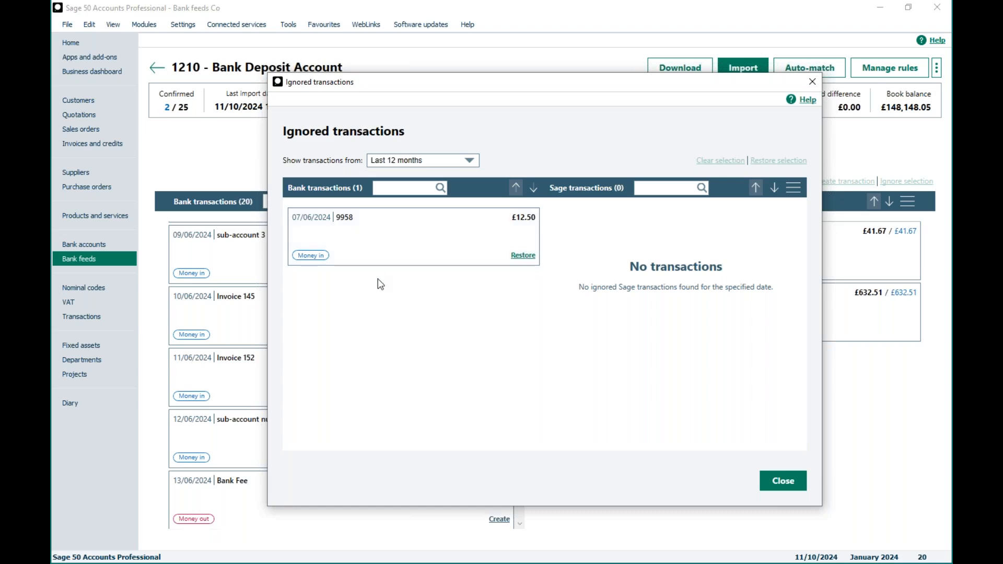
pyautogui.click(523, 255)
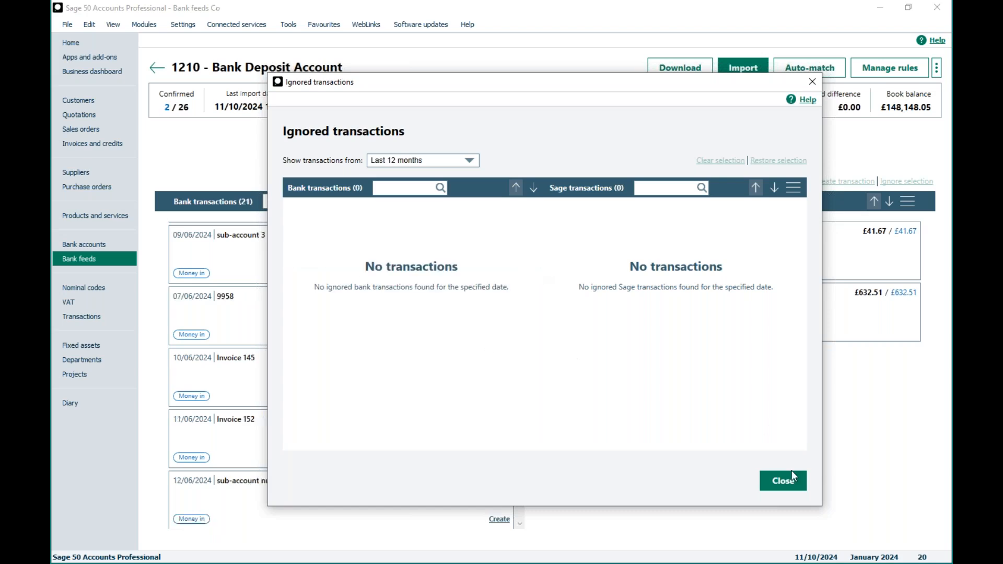
pyautogui.click(783, 481)
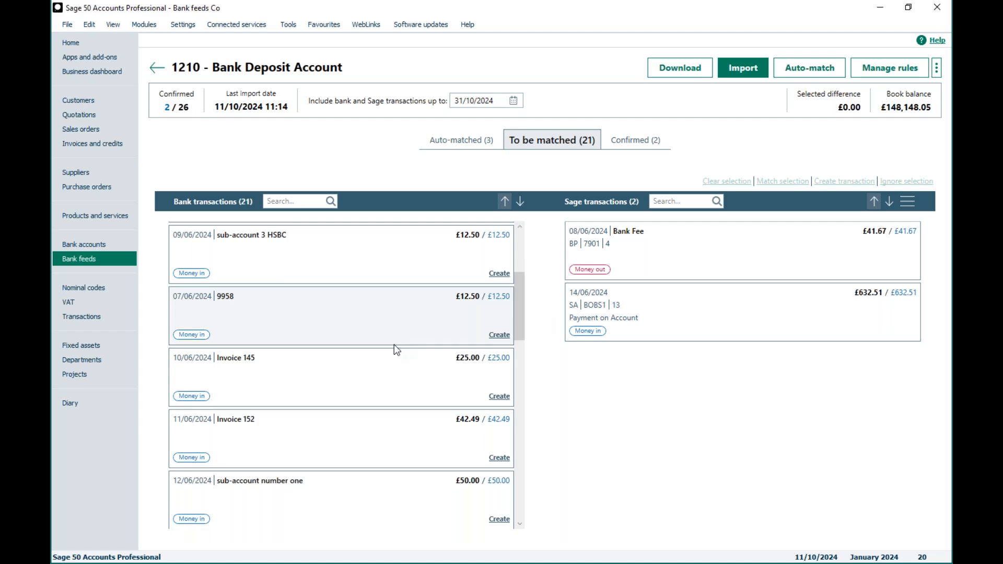
# Step: Part-match the £320.00 bank transaction 78995 with the £41.67 Bank Fee Sage transaction, checking the create options before unmatching them
pyautogui.scroll(3, 394, 345)
pyautogui.scroll(-6, 394, 344)
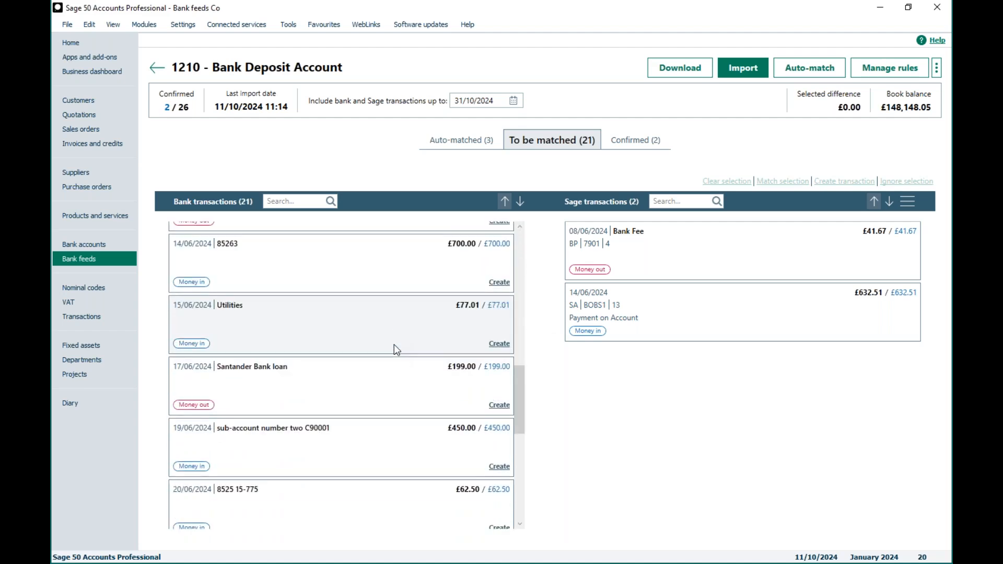
pyautogui.scroll(2, 394, 344)
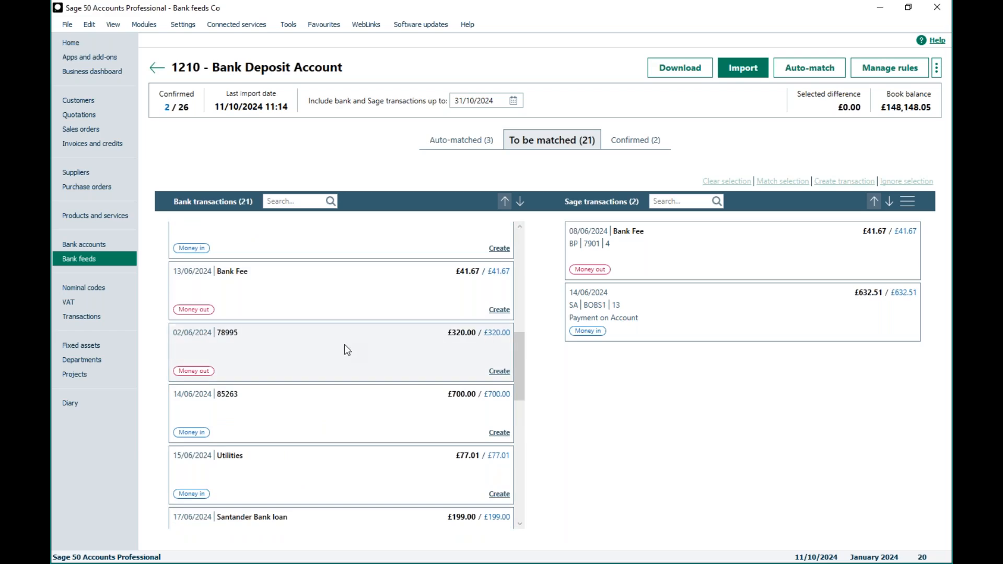
pyautogui.moveTo(622, 246); pyautogui.dragTo(477, 374)
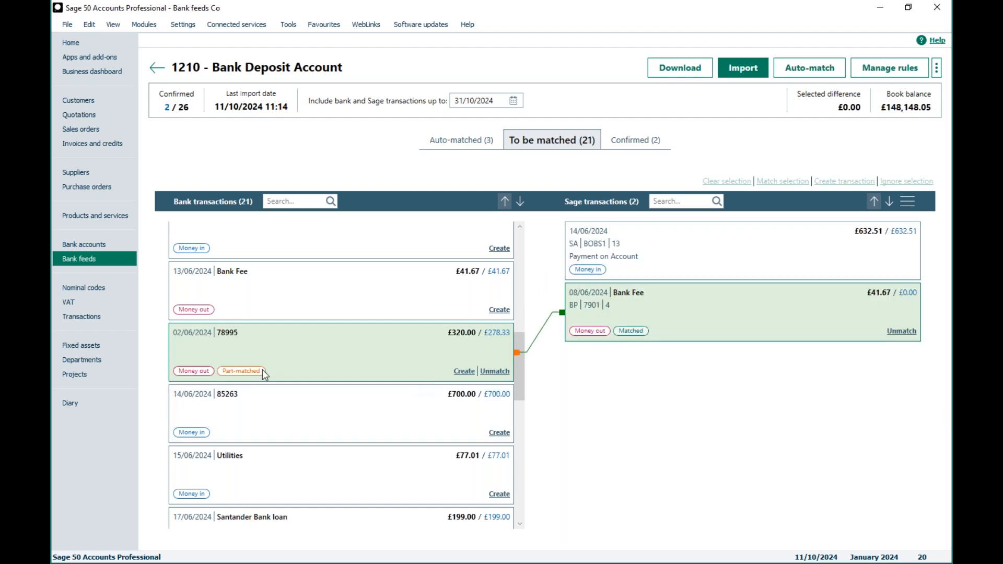
pyautogui.click(466, 370)
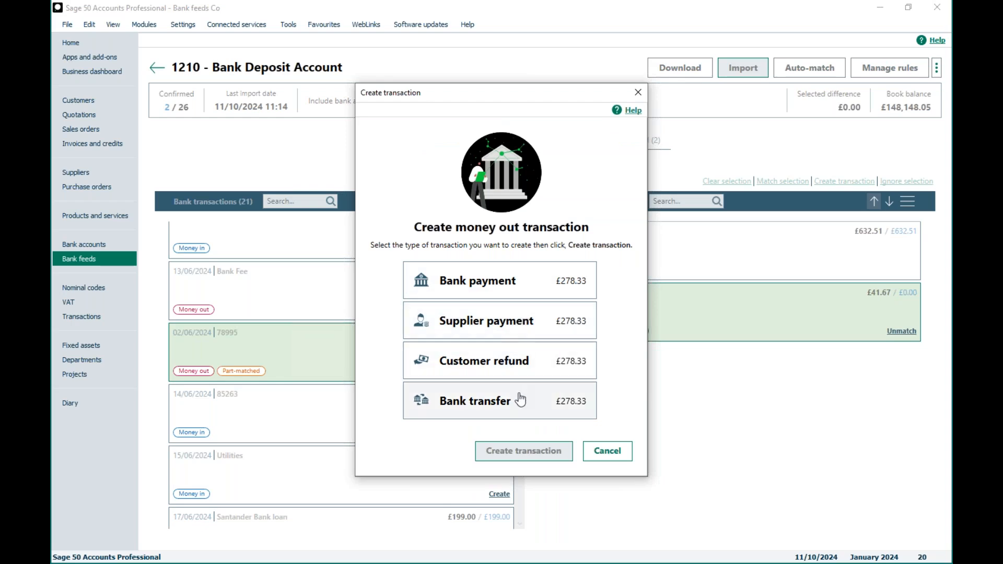
pyautogui.click(597, 462)
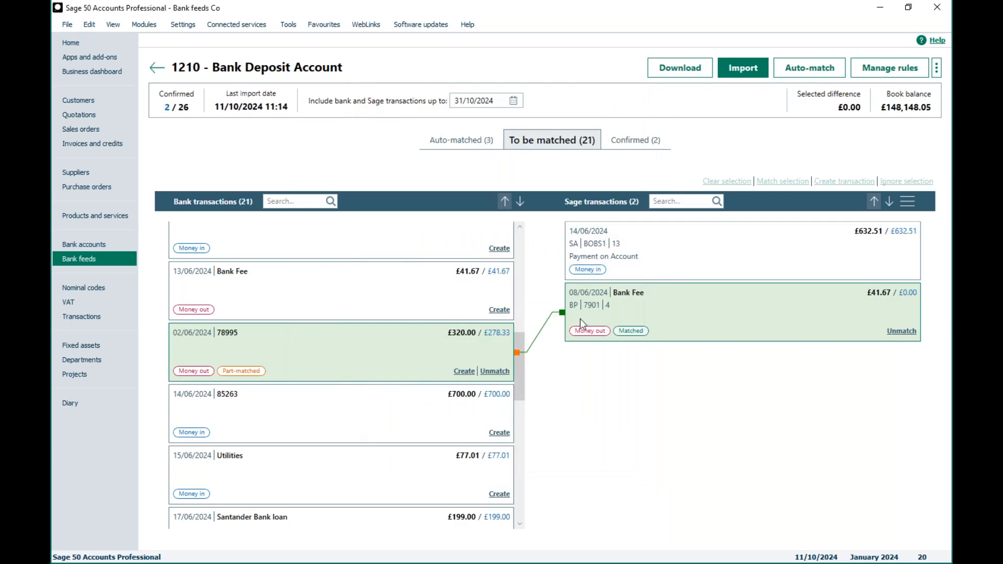
pyautogui.click(497, 377)
# Step: Select the Invoice 7855, Payment 9956 and 9957 bank transactions, view their single and combined create options, and clear the selection
pyautogui.scroll(10, 381, 332)
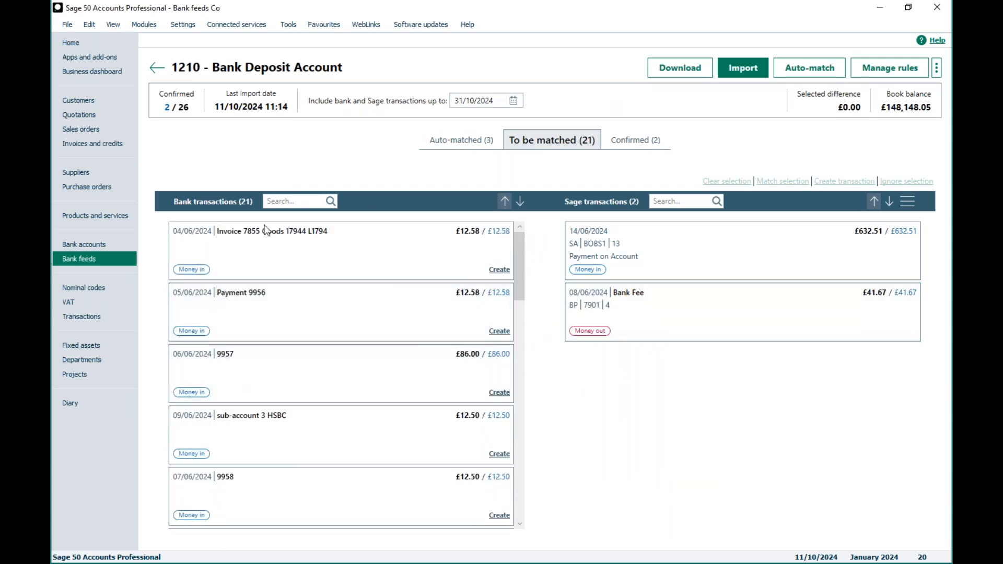
pyautogui.click(316, 274)
pyautogui.click(343, 315)
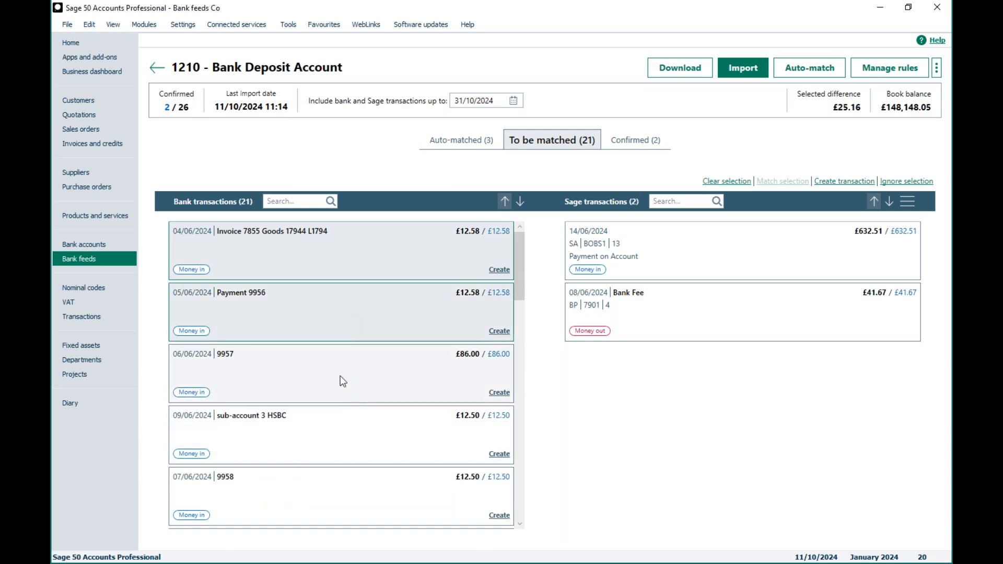
pyautogui.click(340, 377)
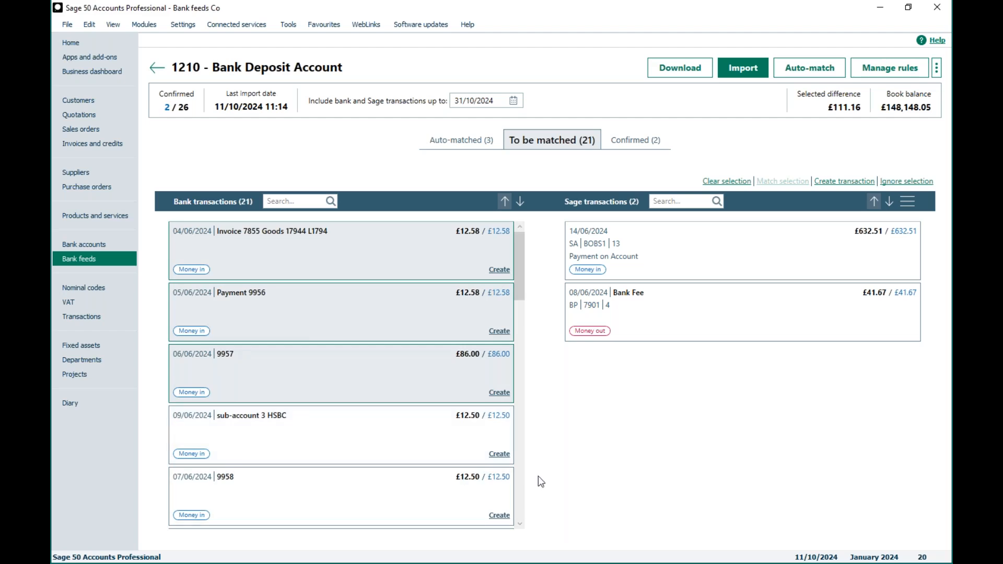
pyautogui.click(495, 277)
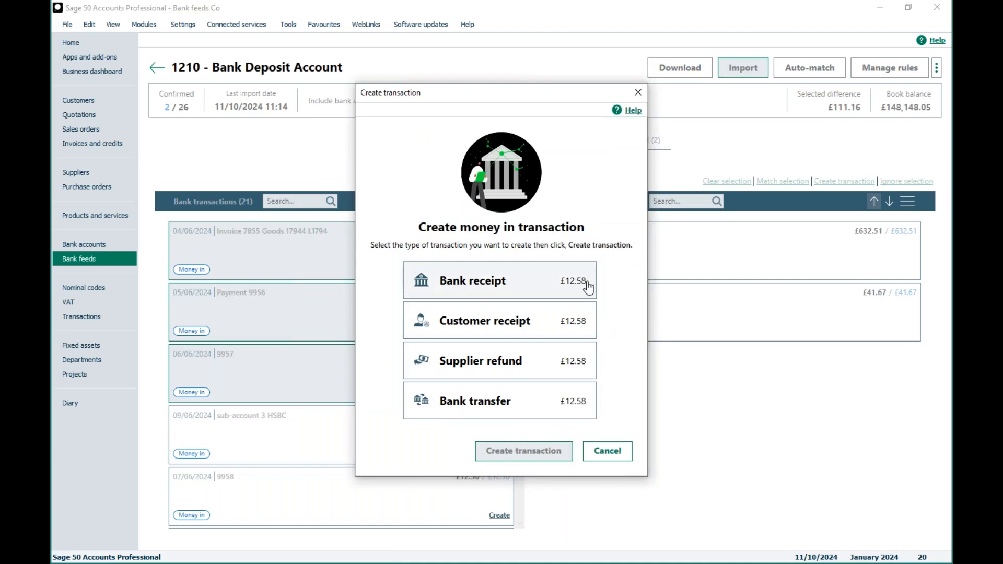
pyautogui.click(638, 92)
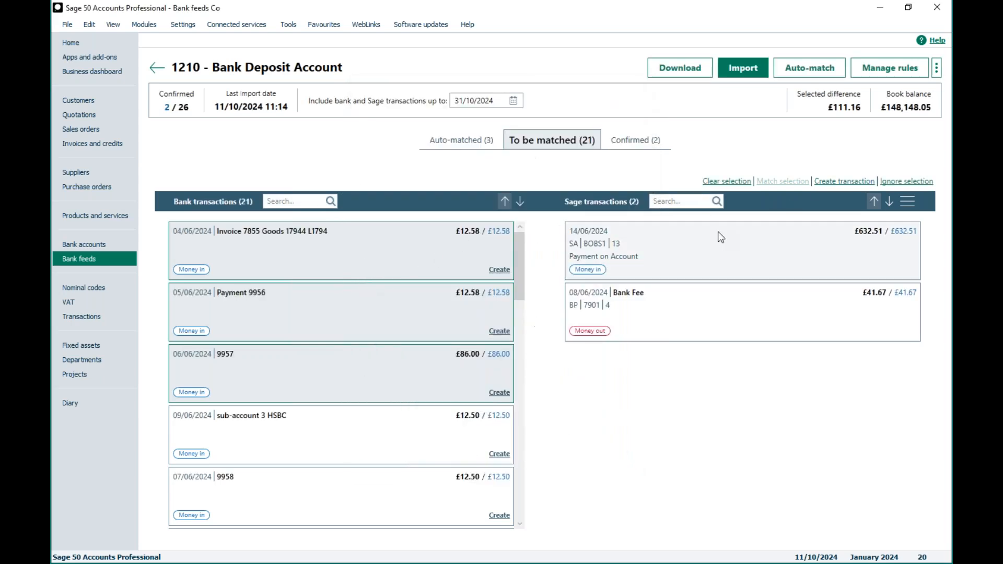
pyautogui.click(852, 183)
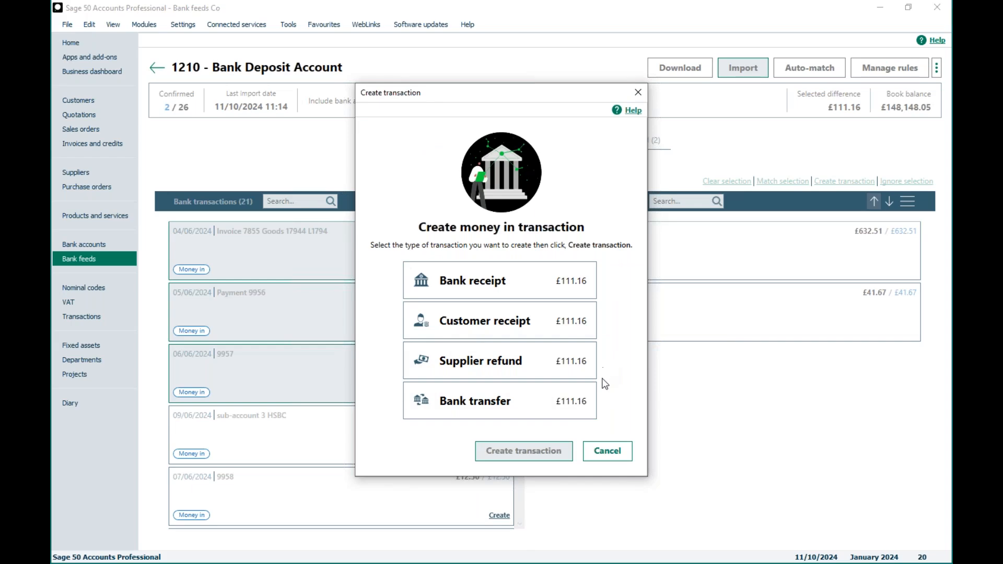
pyautogui.click(594, 454)
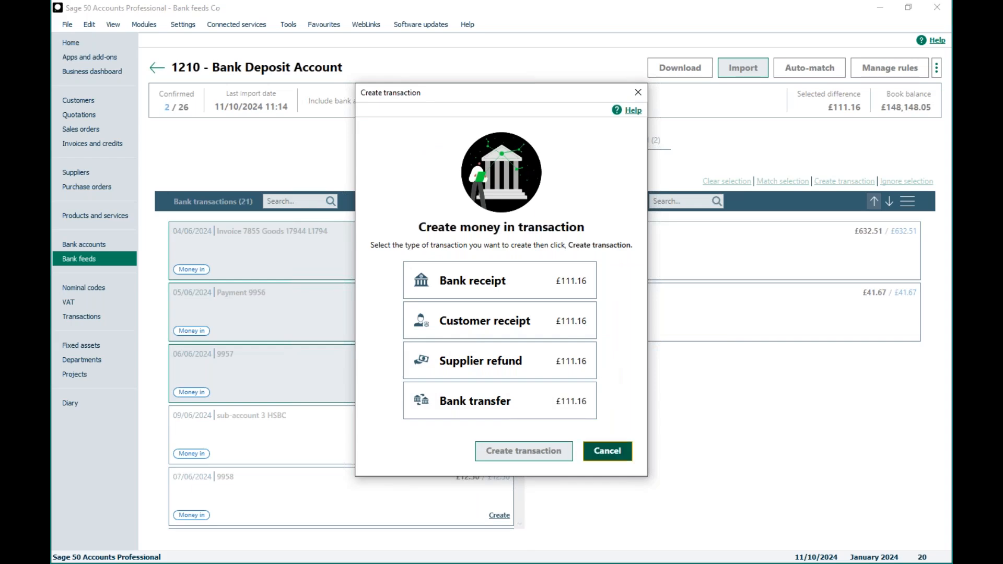
pyautogui.click(721, 180)
# Step: Check the confirmed transactions and review the ascending sort options of both to-be-matched lists and the additional Sage transaction fields
pyautogui.click(640, 145)
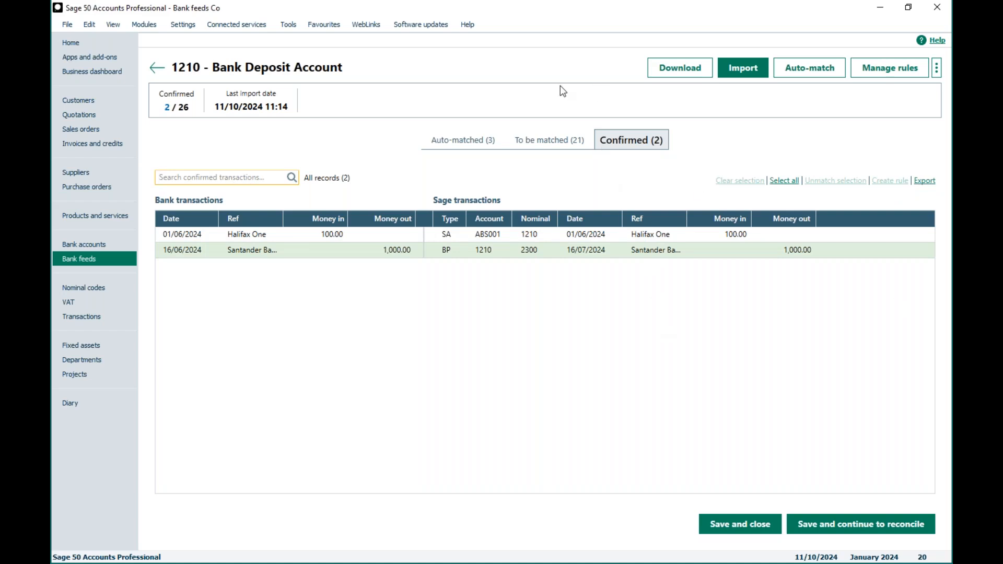
pyautogui.click(559, 147)
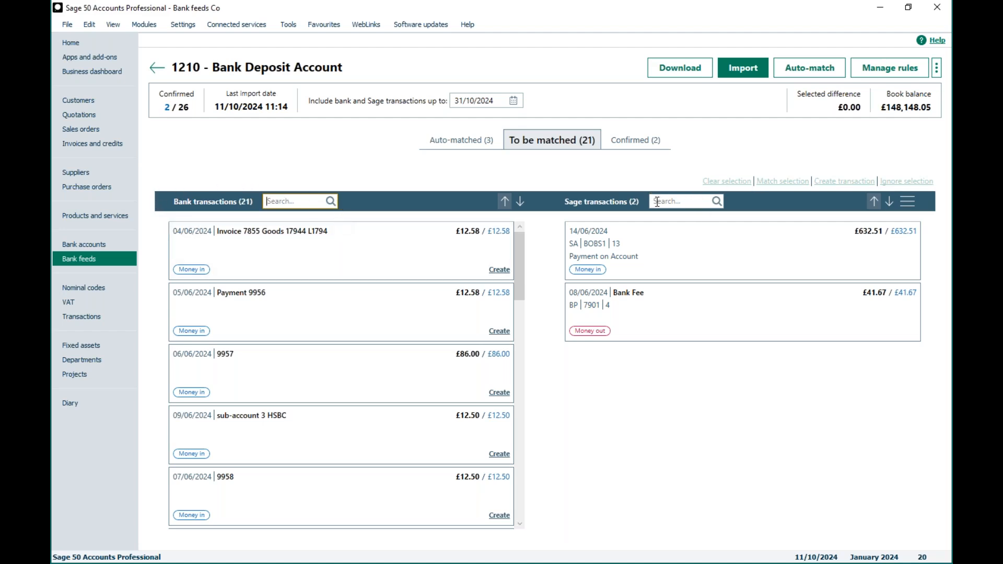
pyautogui.click(504, 202)
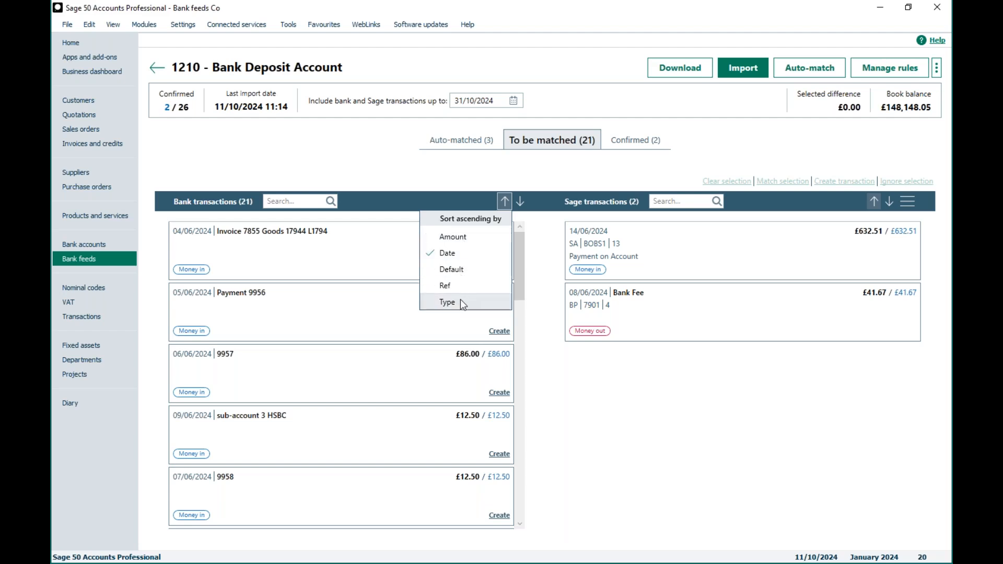
pyautogui.click(873, 202)
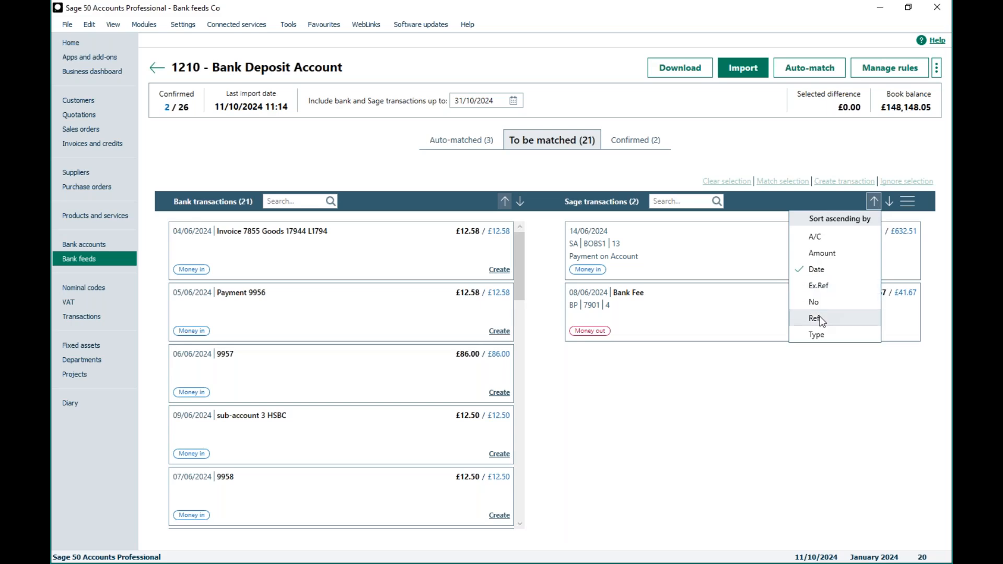
pyautogui.click(907, 210)
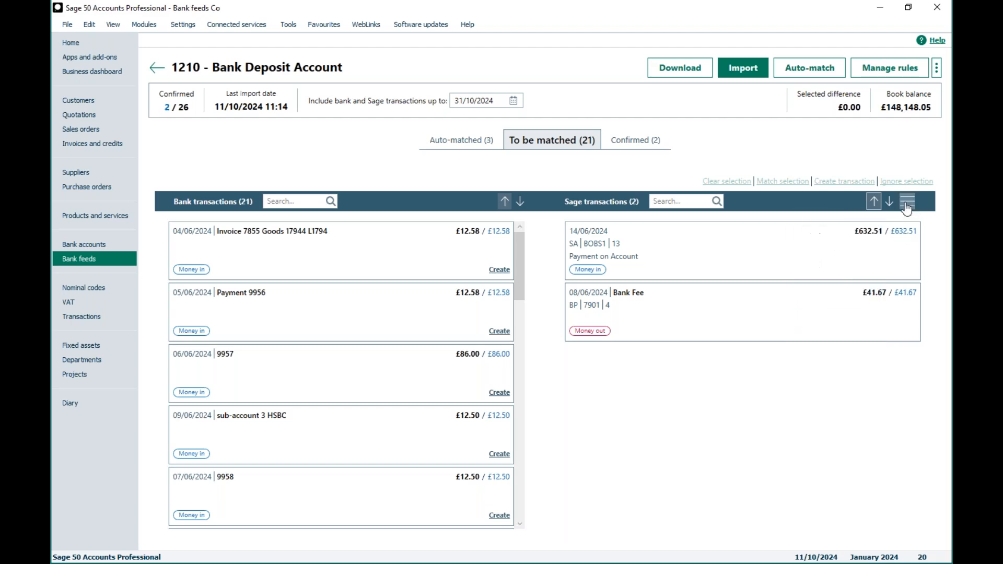
pyautogui.click(907, 204)
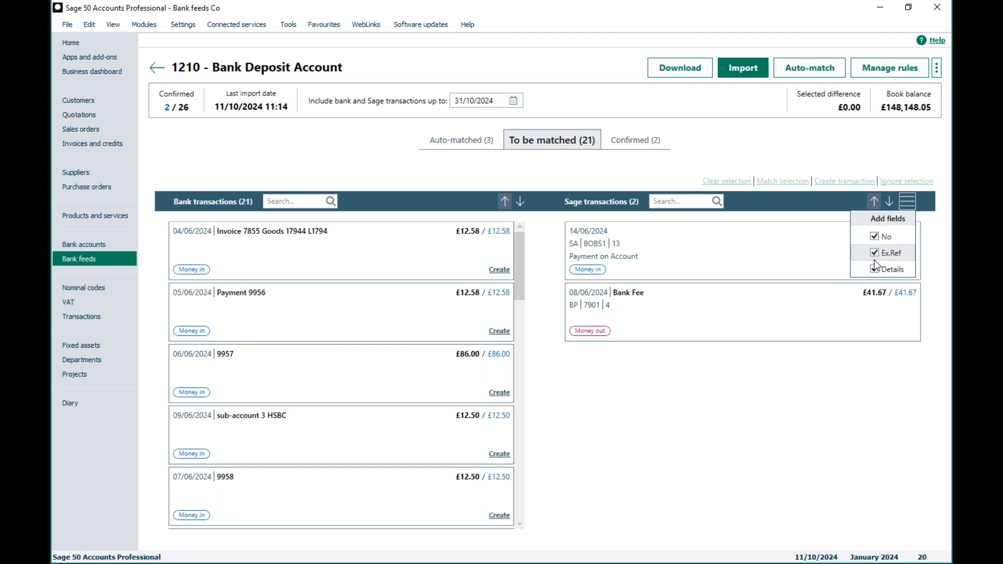
# Step: Recheck the confirmed transactions, save them and continue to reconcile, leaving the Statement Summary without reconciling
pyautogui.click(644, 139)
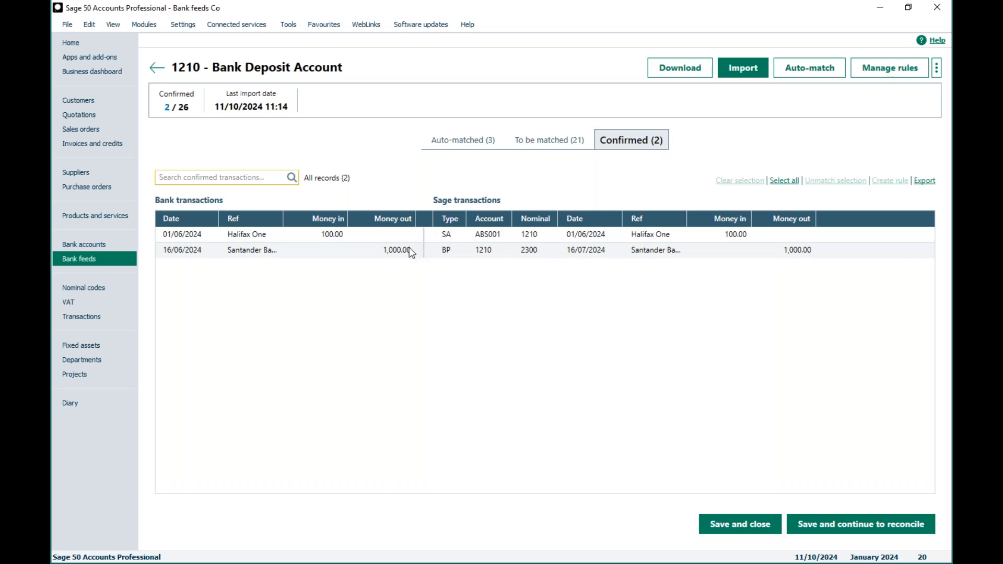
pyautogui.click(545, 142)
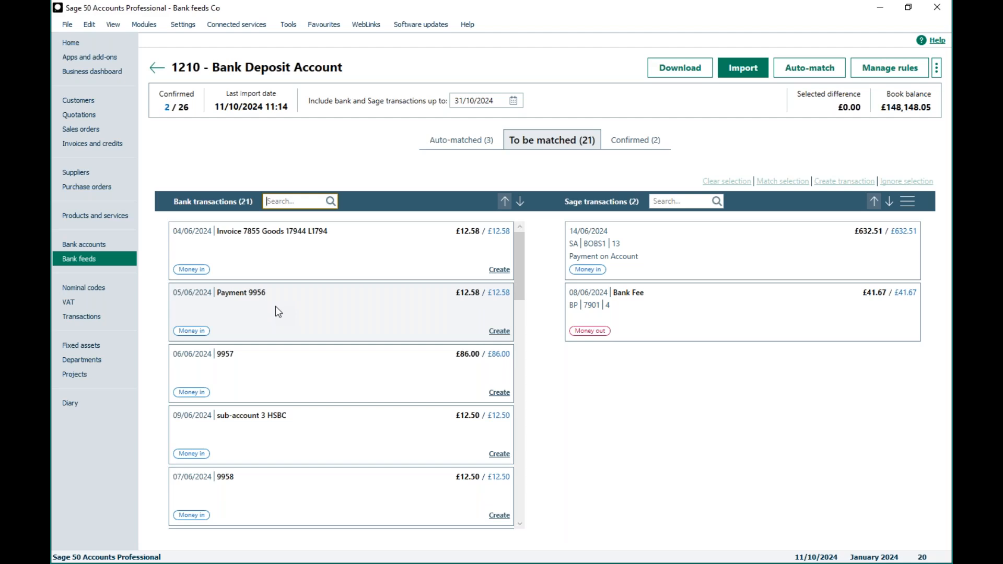
pyautogui.click(634, 141)
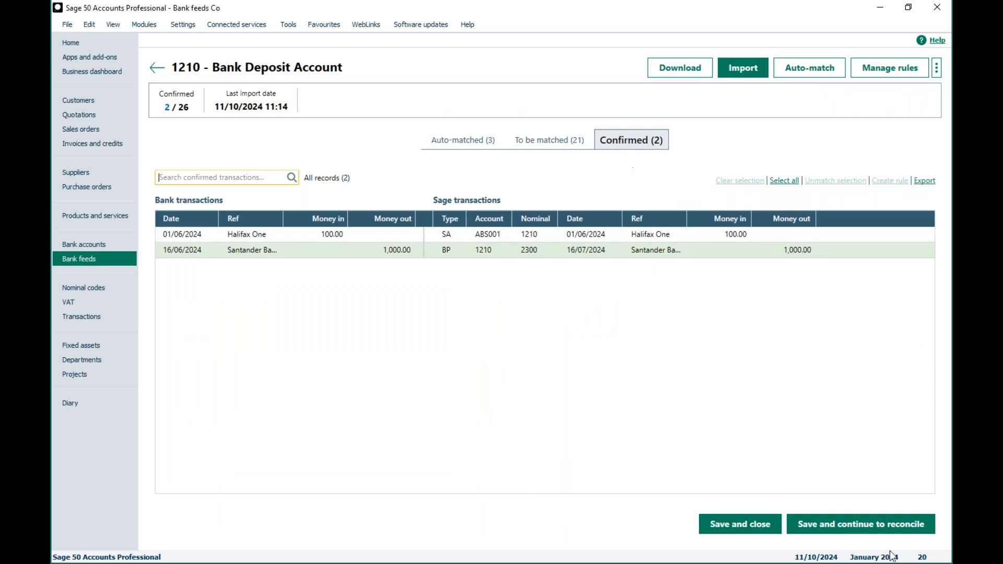
pyautogui.click(861, 524)
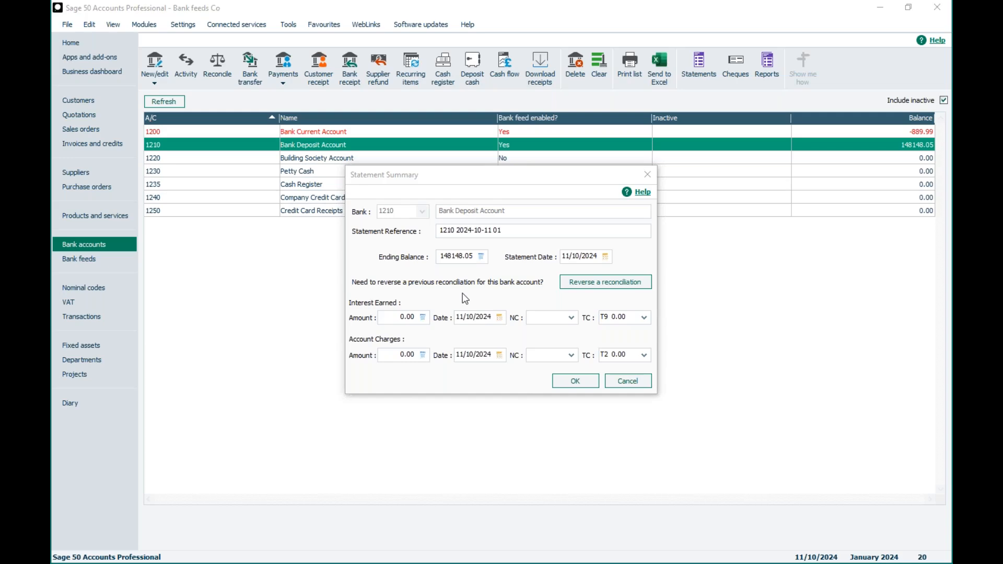
pyautogui.click(629, 381)
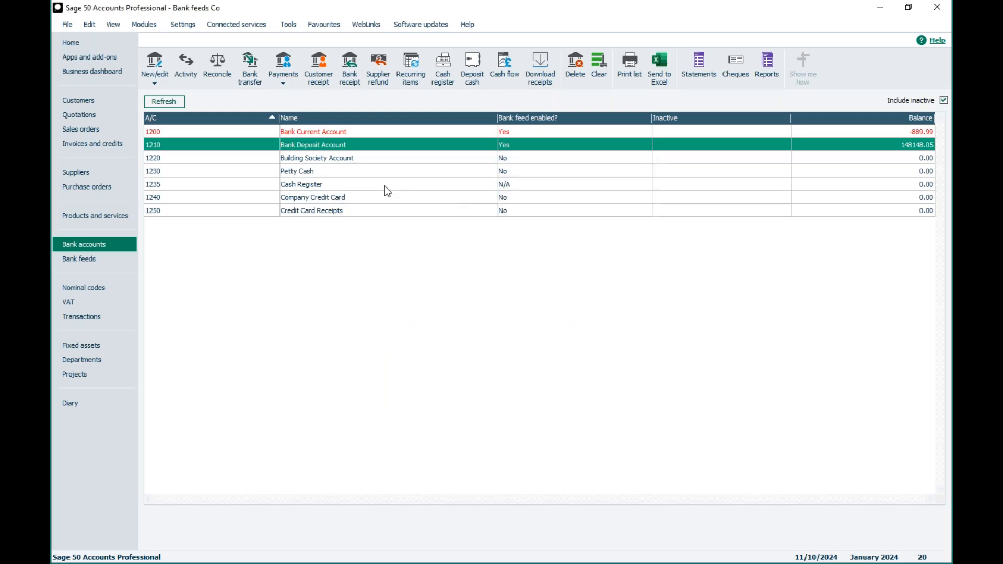
# Step: Reopen the Bank Deposit Account in Bank feeds and check its confirmed transactions and additional options
pyautogui.click(80, 260)
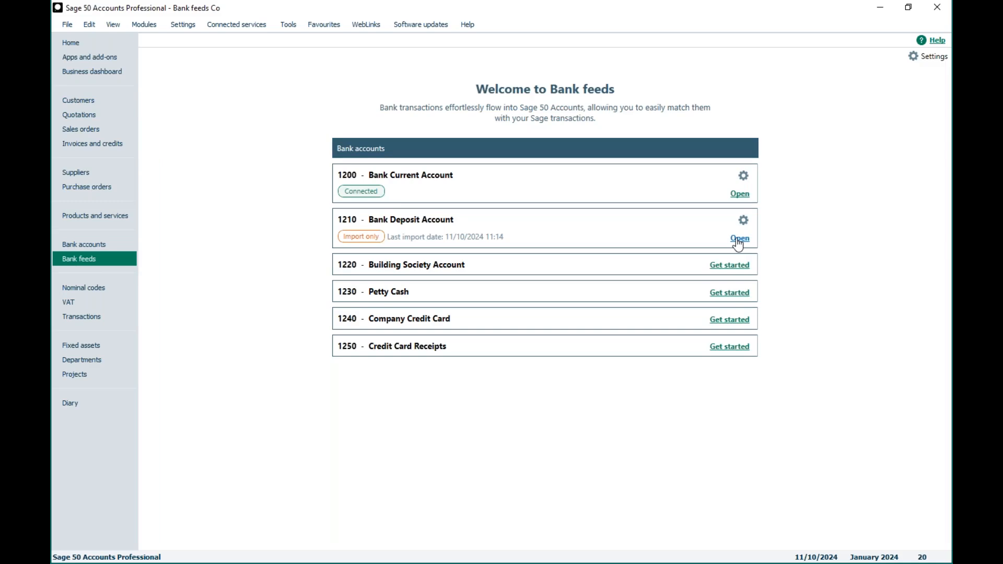
pyautogui.click(738, 241)
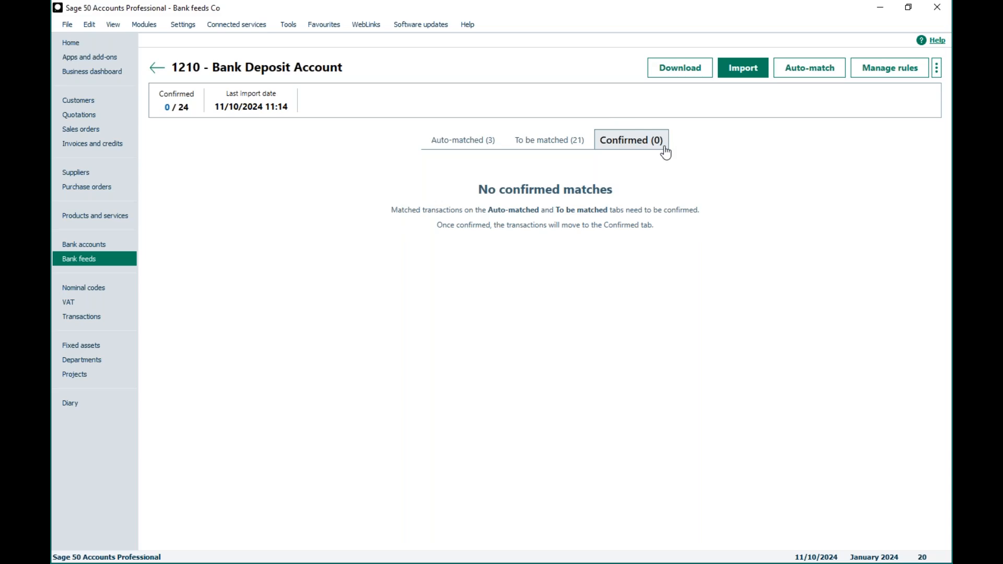
pyautogui.click(936, 71)
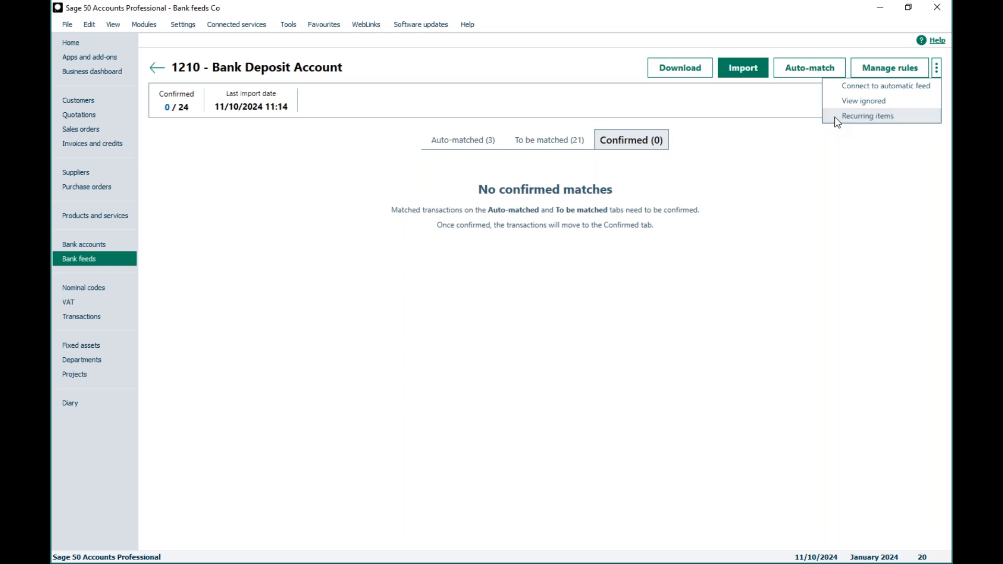
pyautogui.click(539, 87)
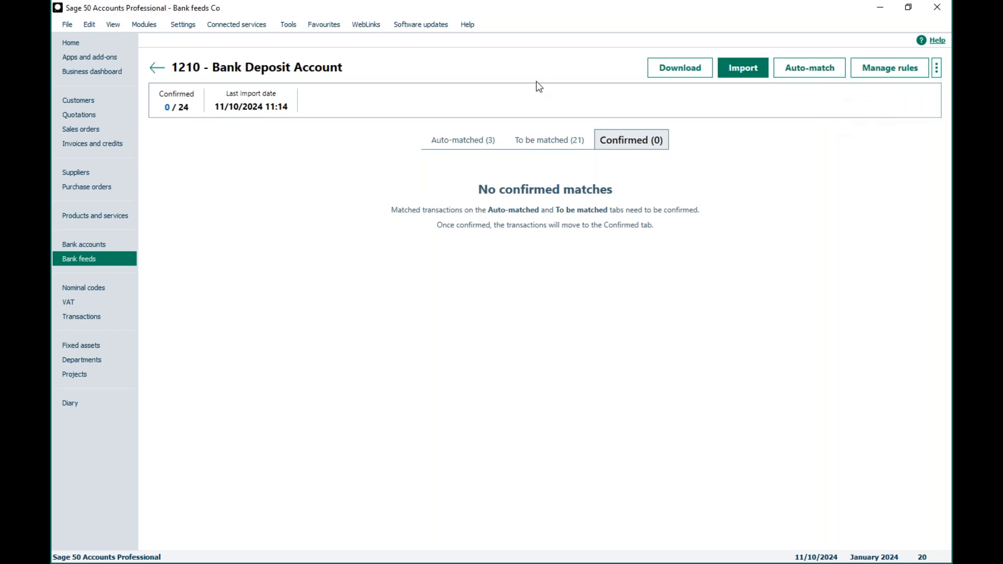
# Step: Return to the list of bank feed accounts and open the 1200 Bank Current Account
pyautogui.click(156, 69)
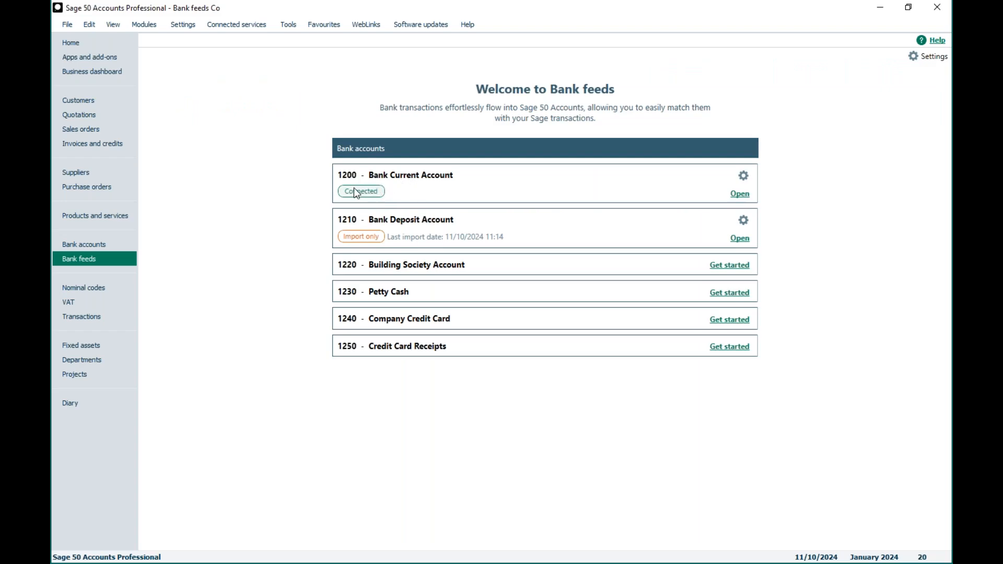
pyautogui.click(738, 195)
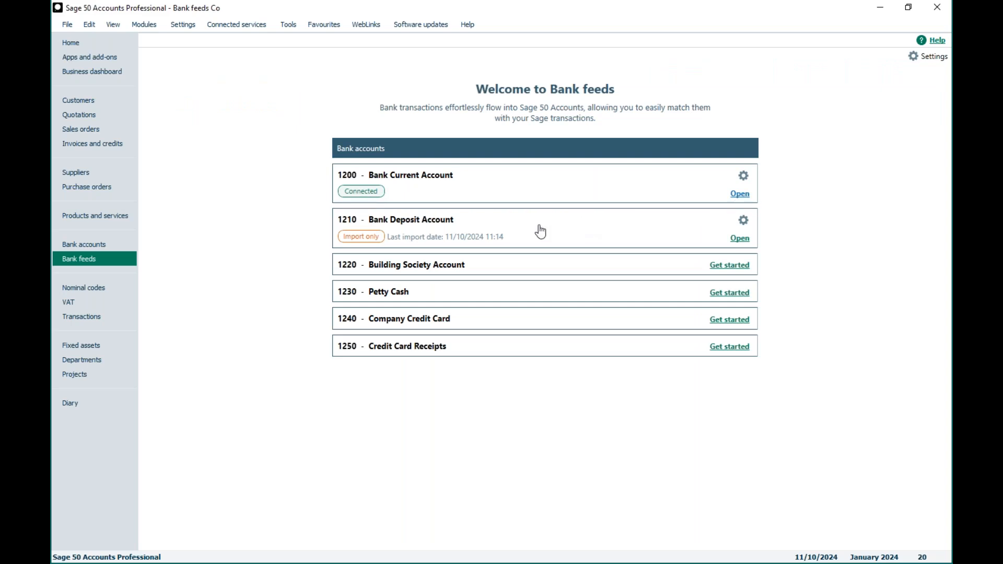